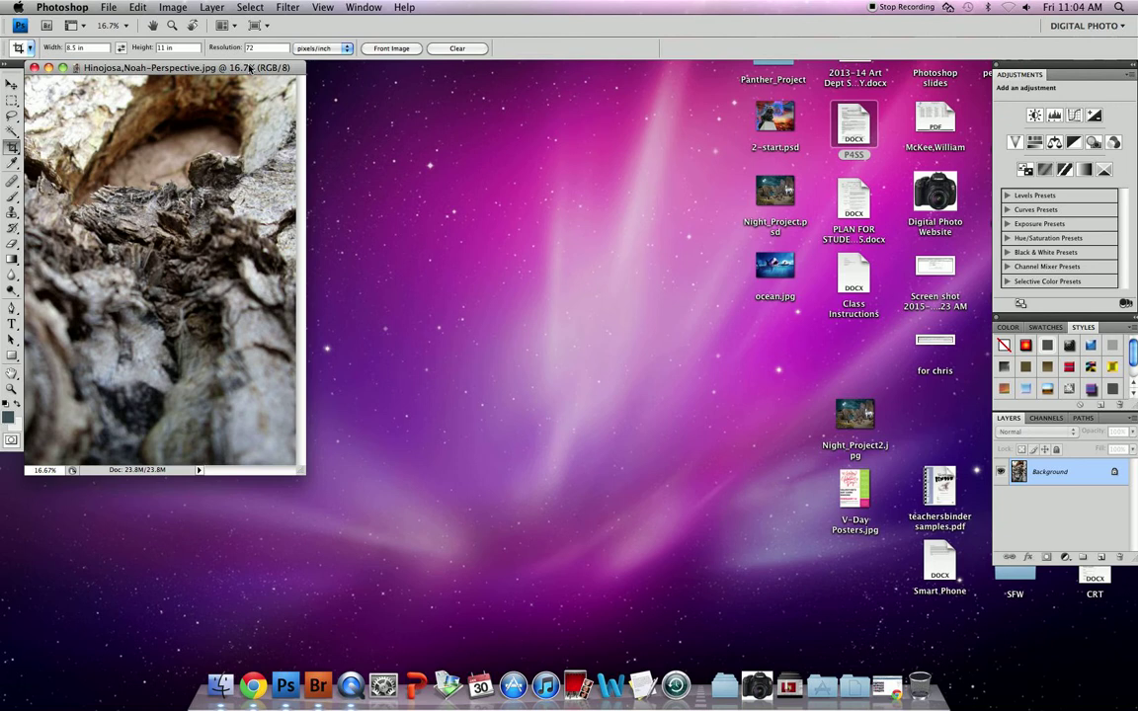
Switch to full-screen mode on grey and recentre the bark photo in view
{"action": "key", "text": "f"}
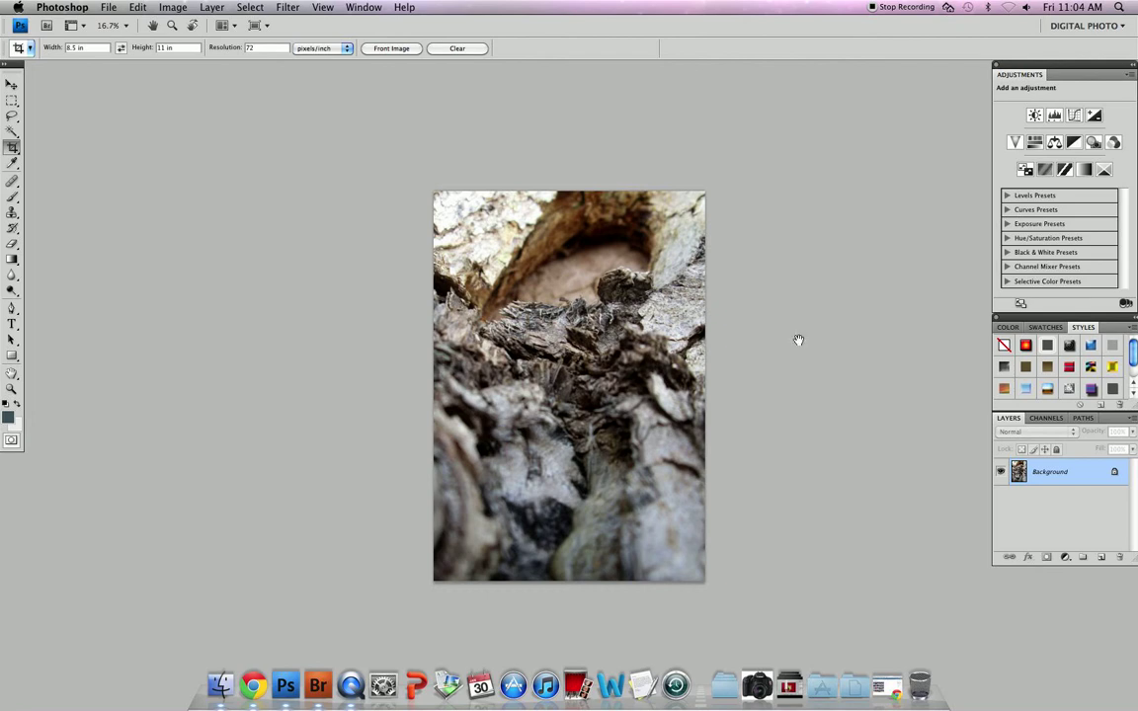
{"action": "left_click_drag", "start_coordinate": [588, 380], "coordinate": [573, 401]}
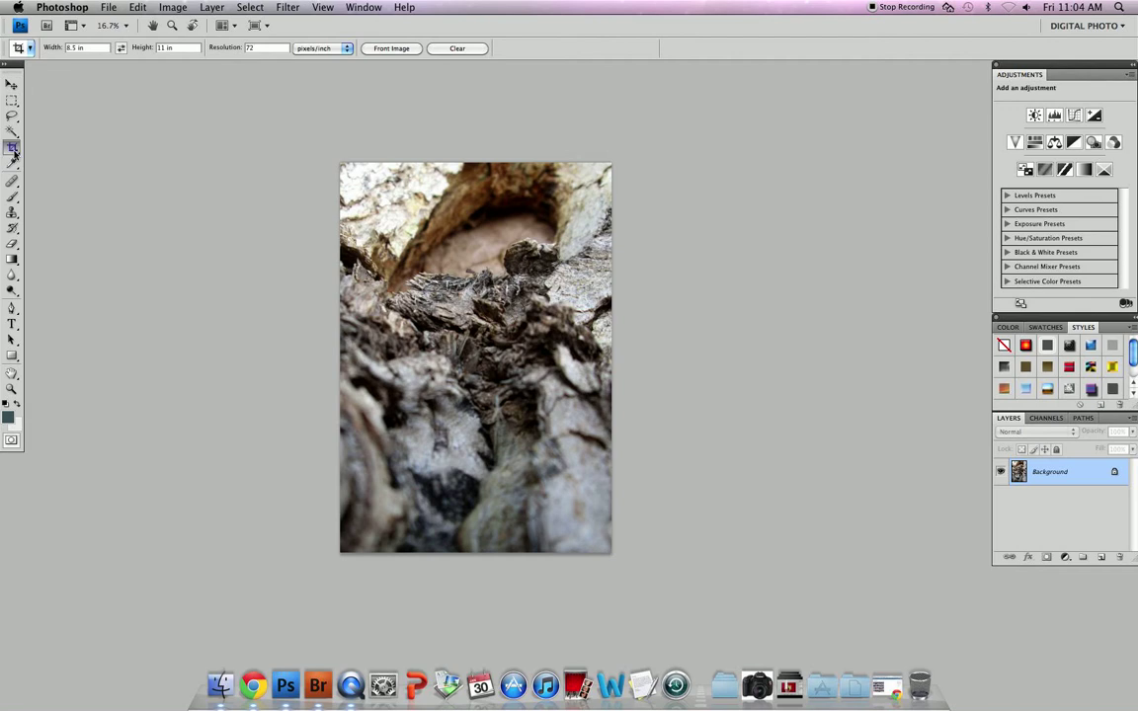
{"action": "key", "text": "v"}
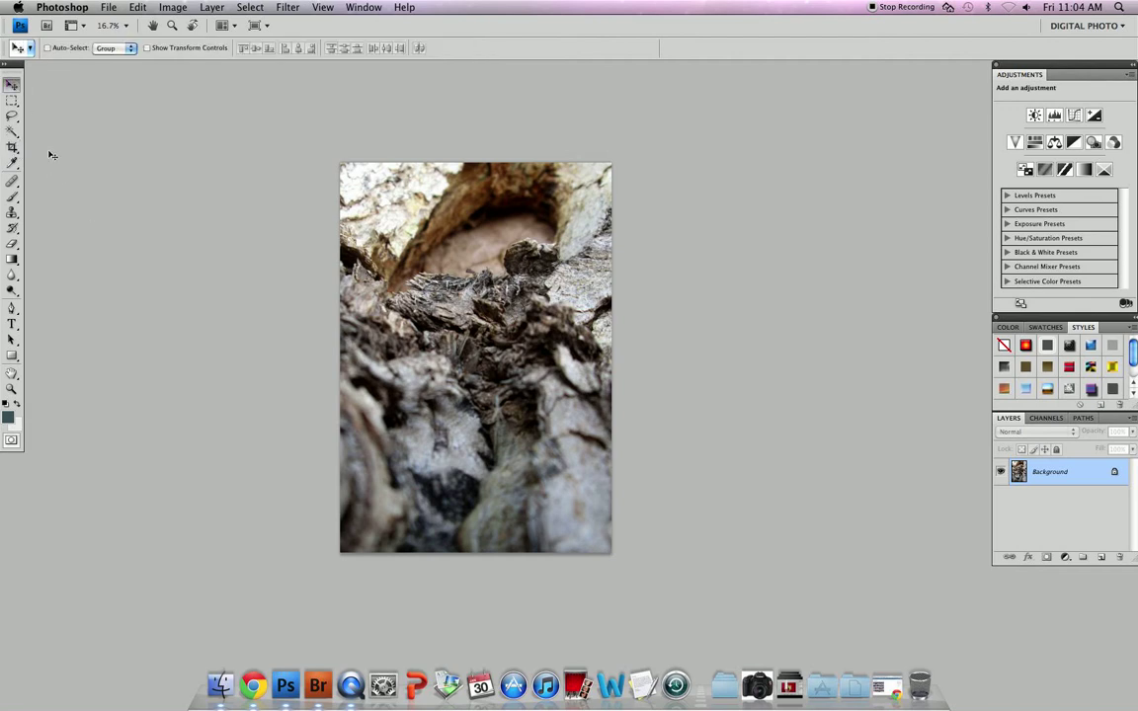
Pick the Crop tool and enter Width 8.5 in, Height 11 in, Resolution 150 ppi
{"action": "left_click", "coordinate": [12, 146]}
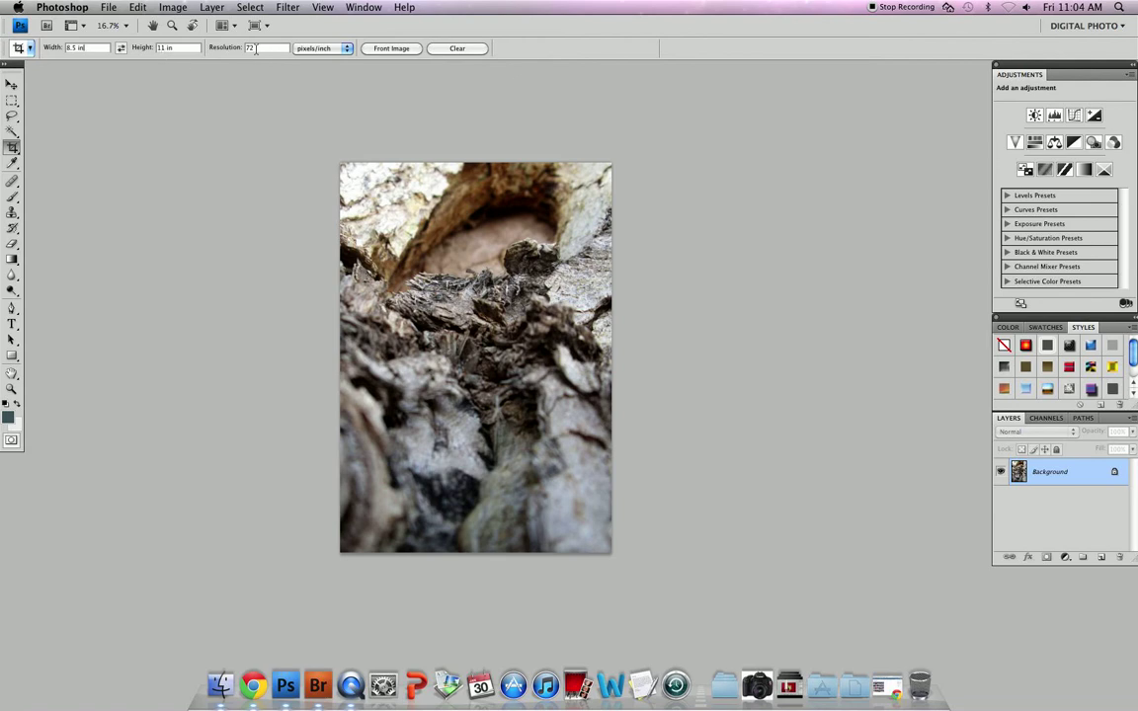
{"action": "type", "text": "150"}
Draw and apply a first crop box over the photo, then undo it
{"action": "mouse_move", "coordinate": [299, 148]}
{"action": "left_mouse_down"}
{"action": "mouse_move", "coordinate": [489, 376]}
{"action": "mouse_move", "coordinate": [685, 531]}
{"action": "left_mouse_up"}
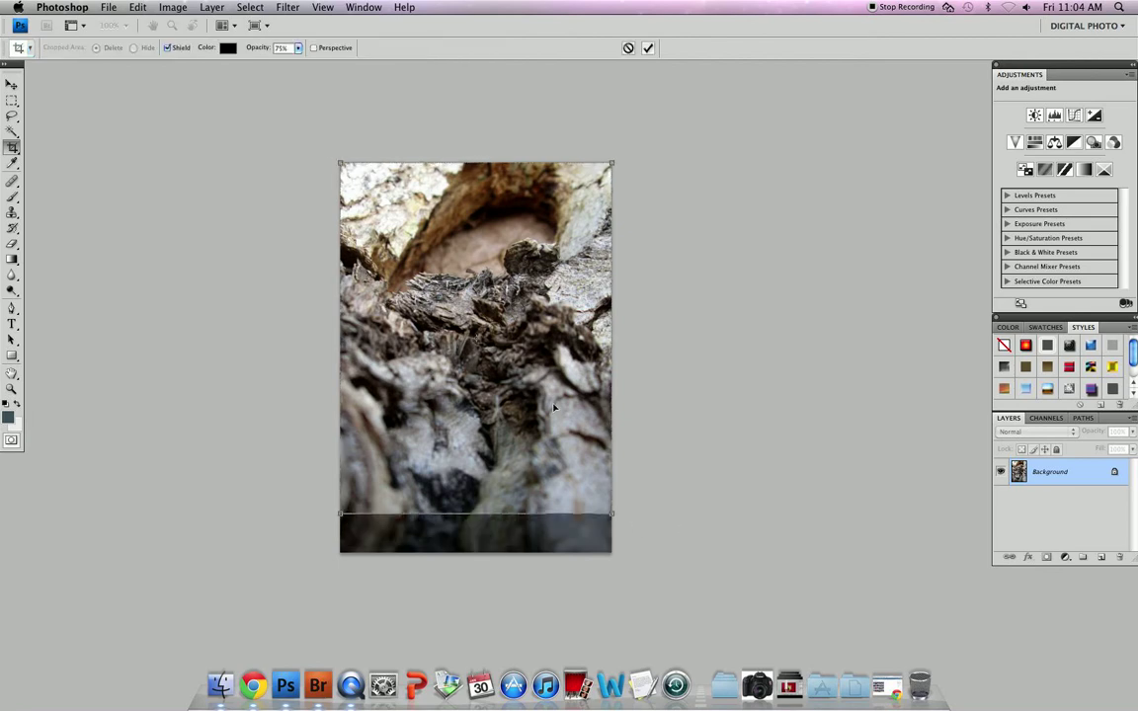
{"action": "mouse_move", "coordinate": [483, 306]}
{"action": "left_mouse_down"}
{"action": "mouse_move", "coordinate": [483, 336]}
{"action": "mouse_move", "coordinate": [480, 308]}
{"action": "left_mouse_up"}
{"action": "left_click_drag", "start_coordinate": [609, 513], "coordinate": [633, 541]}
{"action": "key", "text": "Return"}
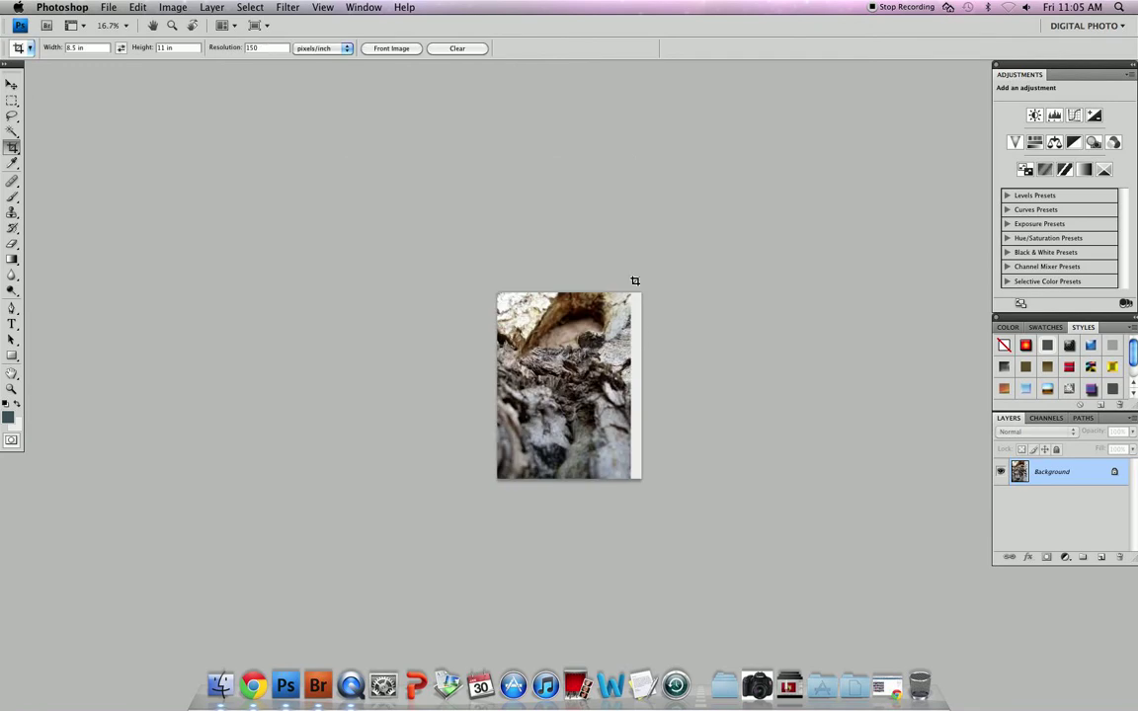
{"action": "key", "text": "super+z"}
Redraw the crop box over the photo, apply it, and zoom in
{"action": "left_click_drag", "start_coordinate": [594, 445], "coordinate": [506, 426]}
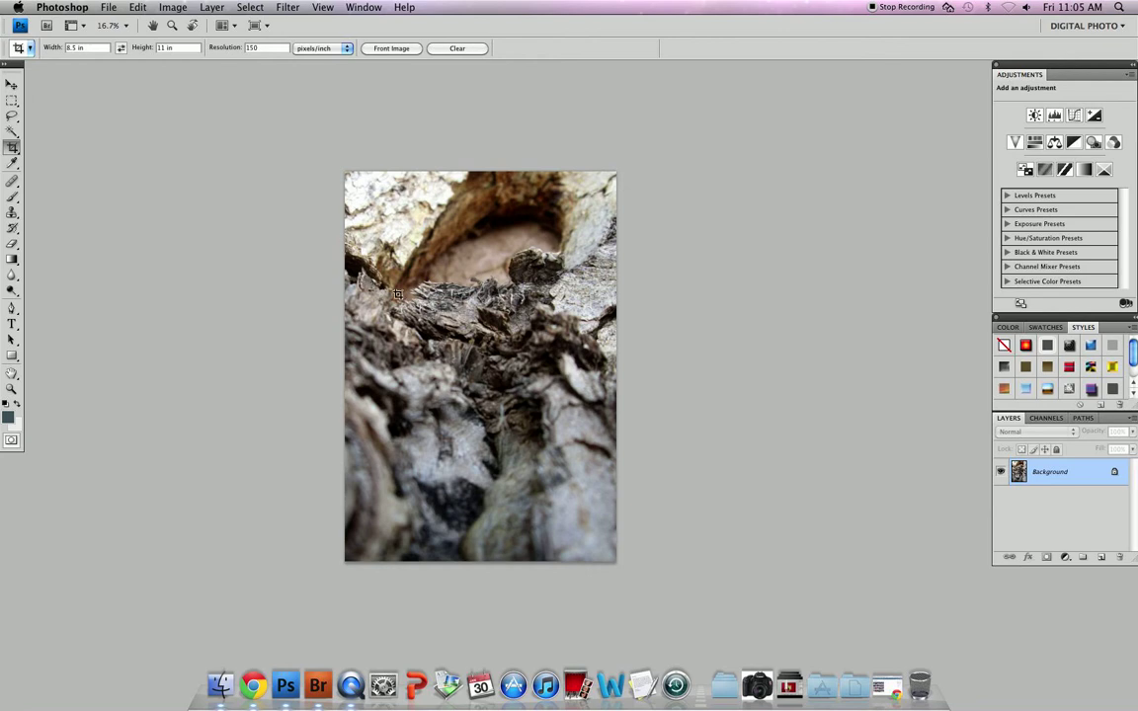
{"action": "left_click_drag", "start_coordinate": [320, 149], "coordinate": [756, 555]}
{"action": "key", "text": "Return"}
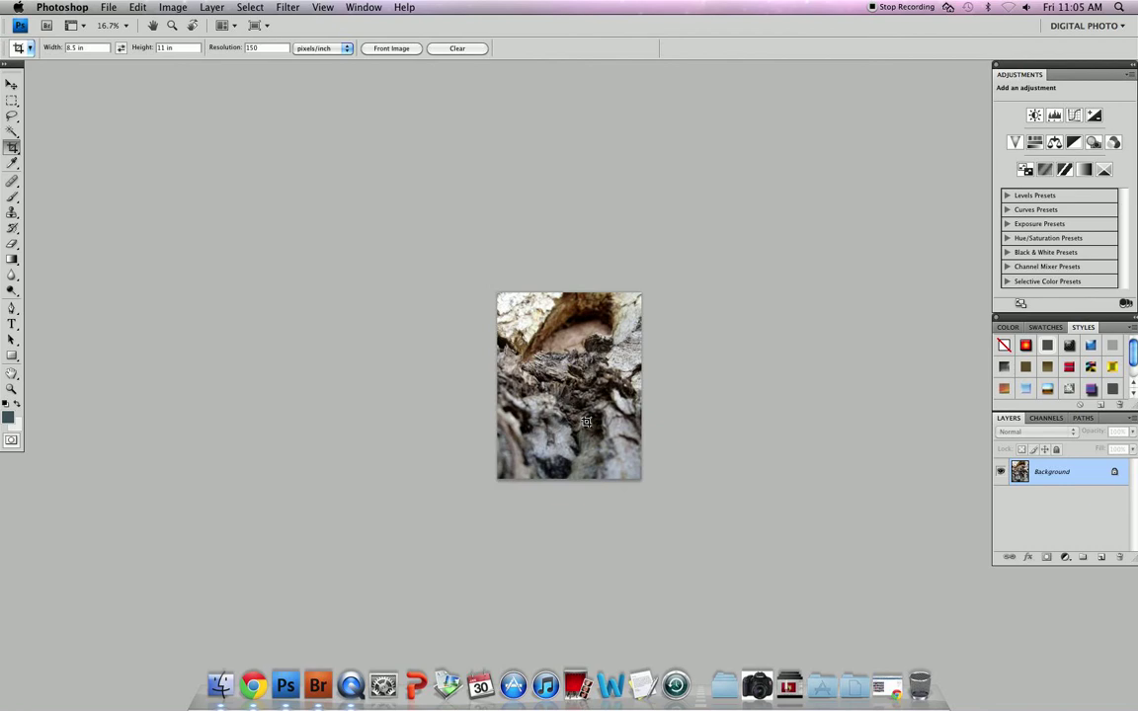
{"action": "key", "text": "super+equal"}
{"action": "key", "text": "super+equal"}
{"action": "key", "text": "super+equal"}
Scroll the view to bring the cropped bark photo into the window
{"action": "scroll", "coordinate": [617, 465], "scroll_direction": "right", "scroll_amount": 5}
{"action": "scroll", "coordinate": [617, 464], "scroll_direction": "down", "scroll_amount": 2}
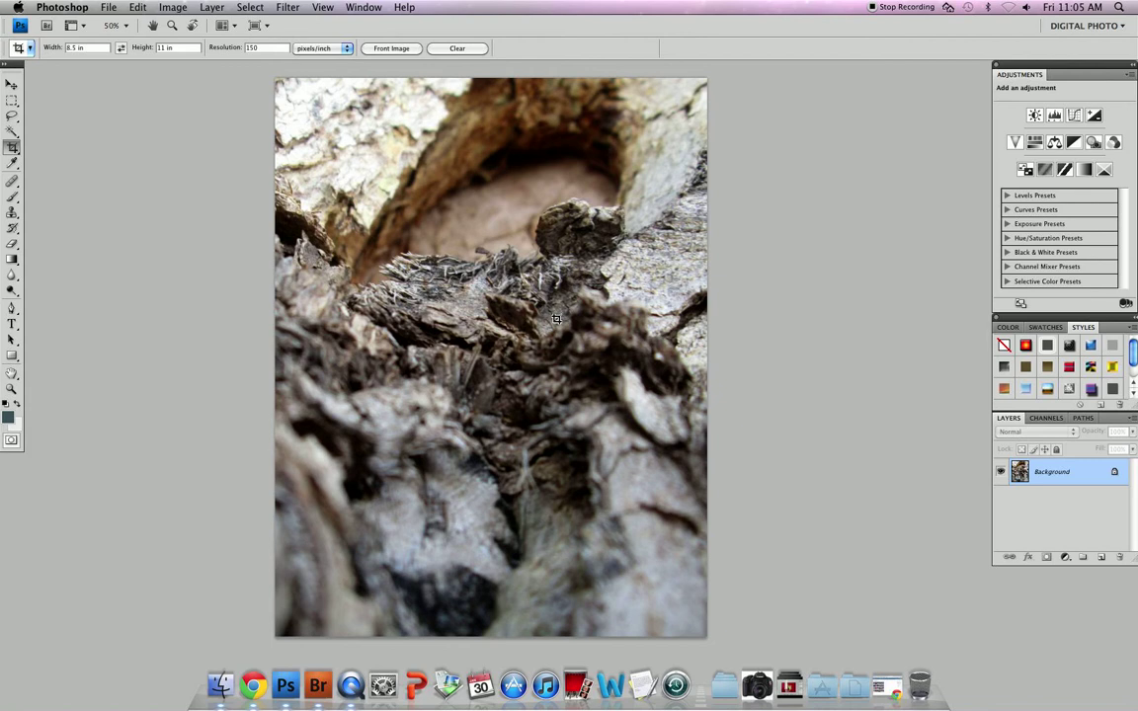
Briefly open Curves and Levels to move their dialogs aside, cancelling both
{"action": "key", "text": "super+m"}
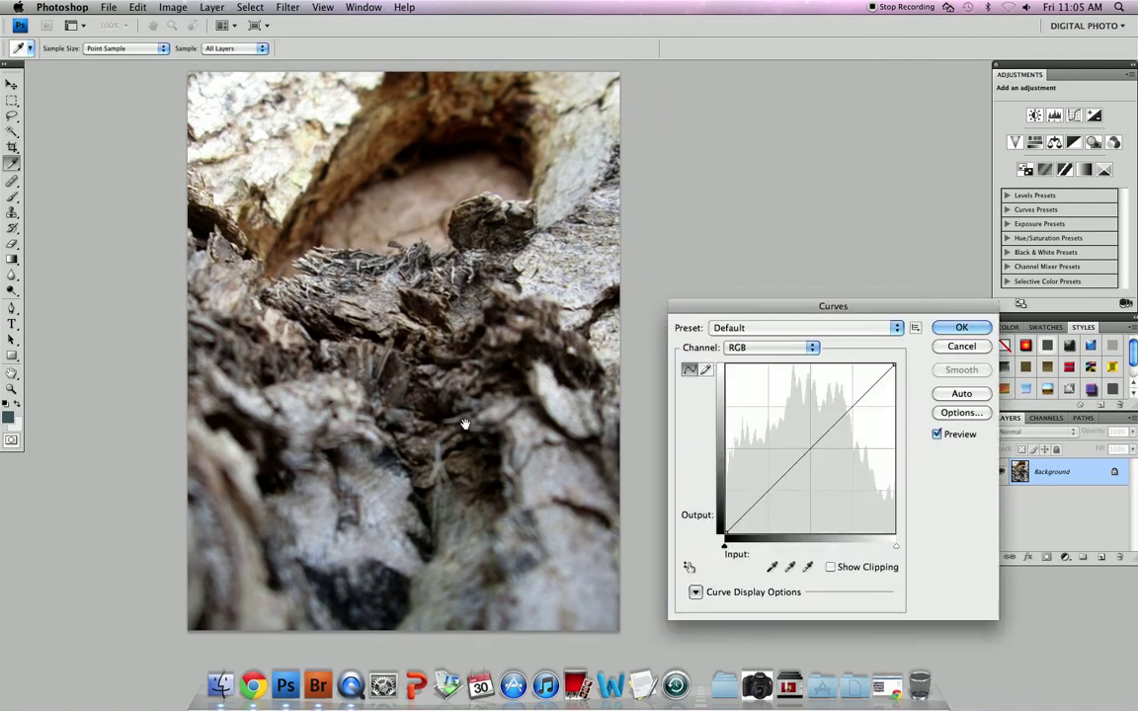
{"action": "left_click_drag", "start_coordinate": [465, 423], "coordinate": [463, 426]}
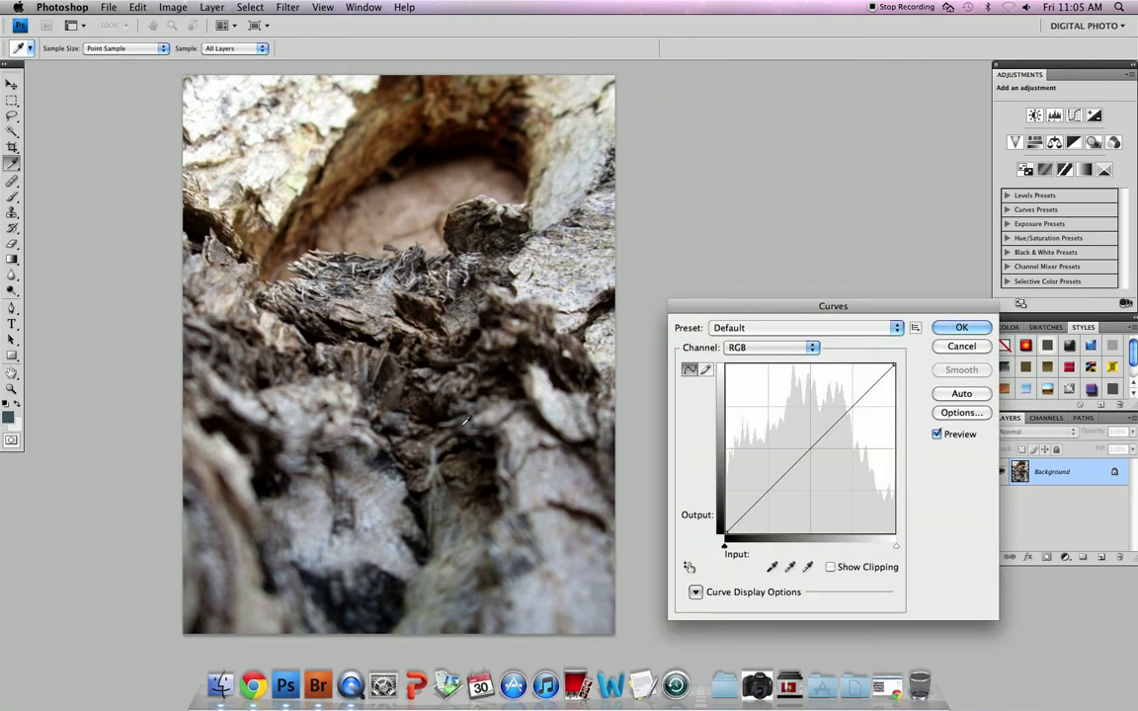
{"action": "left_click_drag", "start_coordinate": [818, 310], "coordinate": [750, 309]}
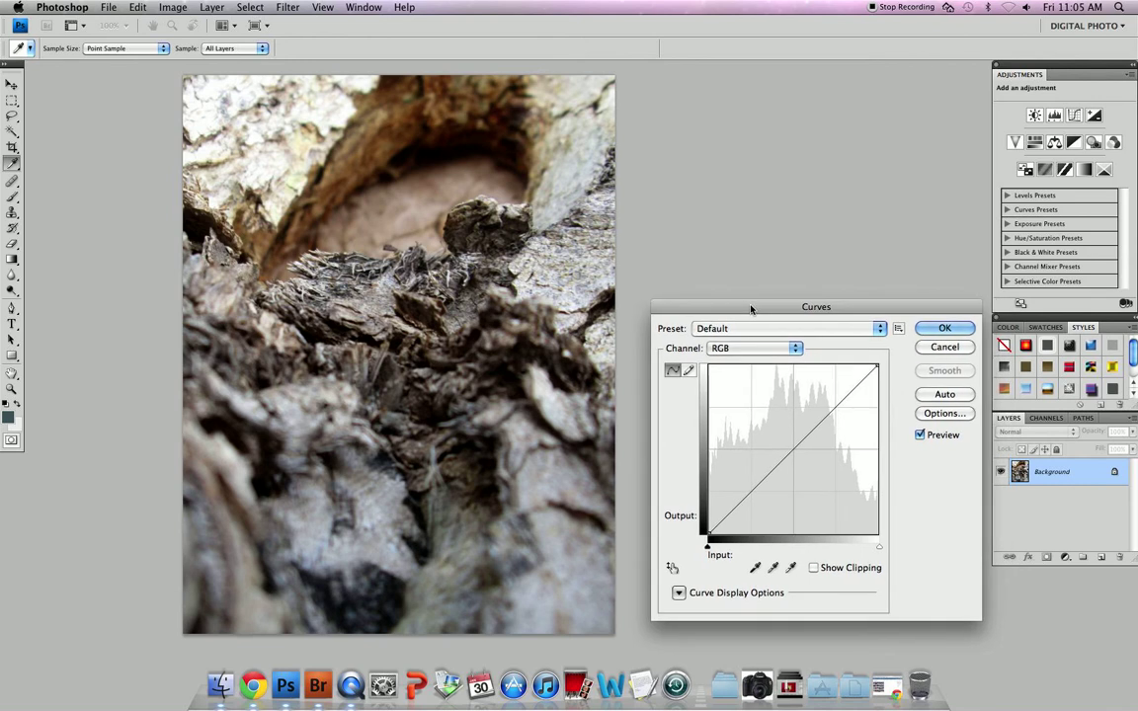
{"action": "key", "text": "Escape"}
{"action": "key", "text": "super+l"}
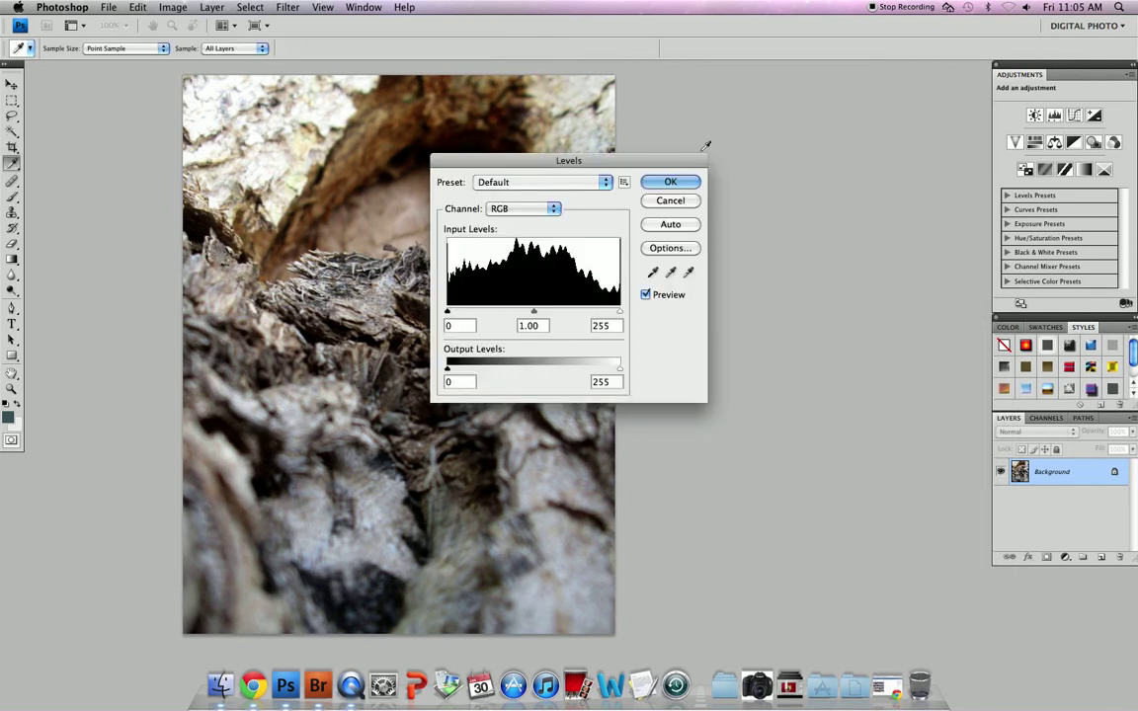
{"action": "left_click_drag", "start_coordinate": [520, 161], "coordinate": [657, 259]}
{"action": "key", "text": "Escape"}
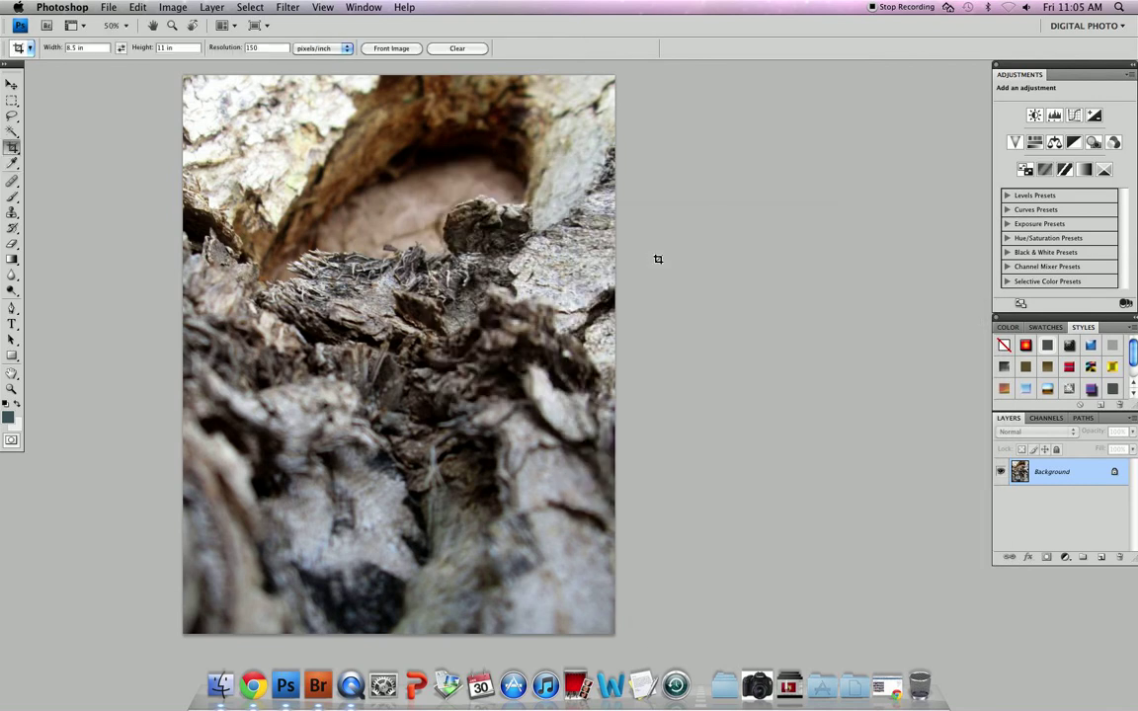
{"action": "key", "text": "super+m"}
{"action": "key", "text": "Escape"}
Apply Levels with input values 5, 1.05 and 250
{"action": "key", "text": "super+l"}
{"action": "left_click_drag", "start_coordinate": [659, 262], "coordinate": [729, 262]}
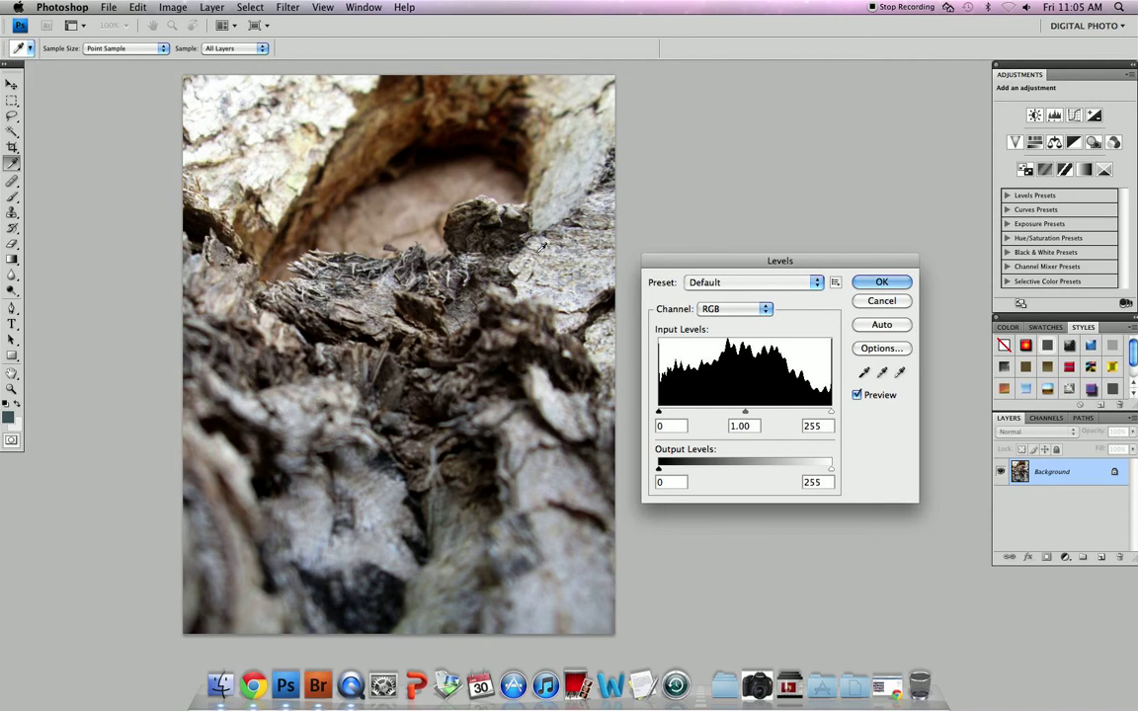
{"action": "left_click_drag", "start_coordinate": [691, 261], "coordinate": [743, 255]}
{"action": "left_click_drag", "start_coordinate": [693, 404], "coordinate": [696, 406]}
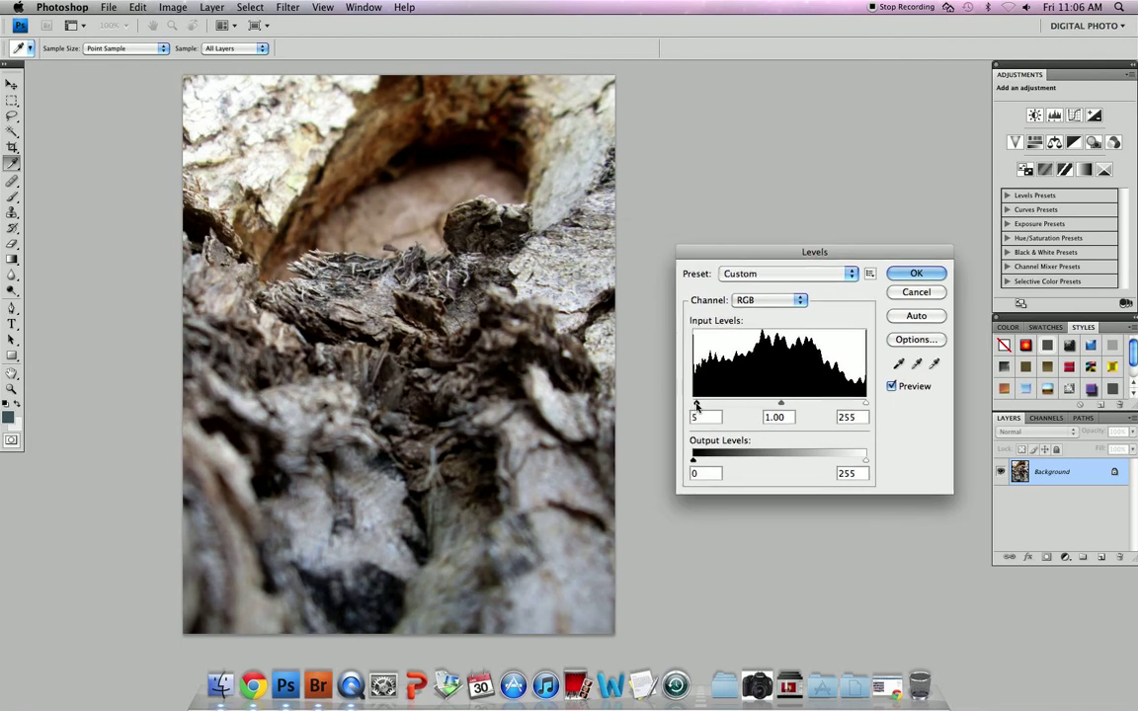
{"action": "left_click_drag", "start_coordinate": [780, 404], "coordinate": [779, 405]}
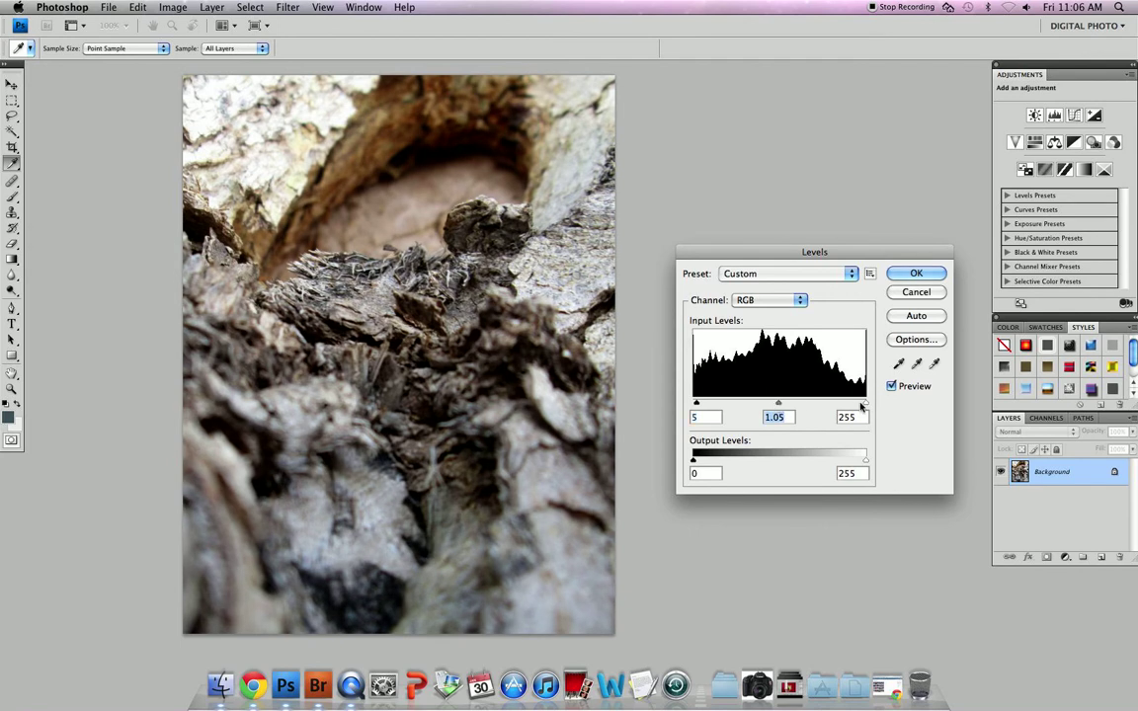
{"action": "left_click", "coordinate": [910, 274]}
{"action": "key", "text": "c"}
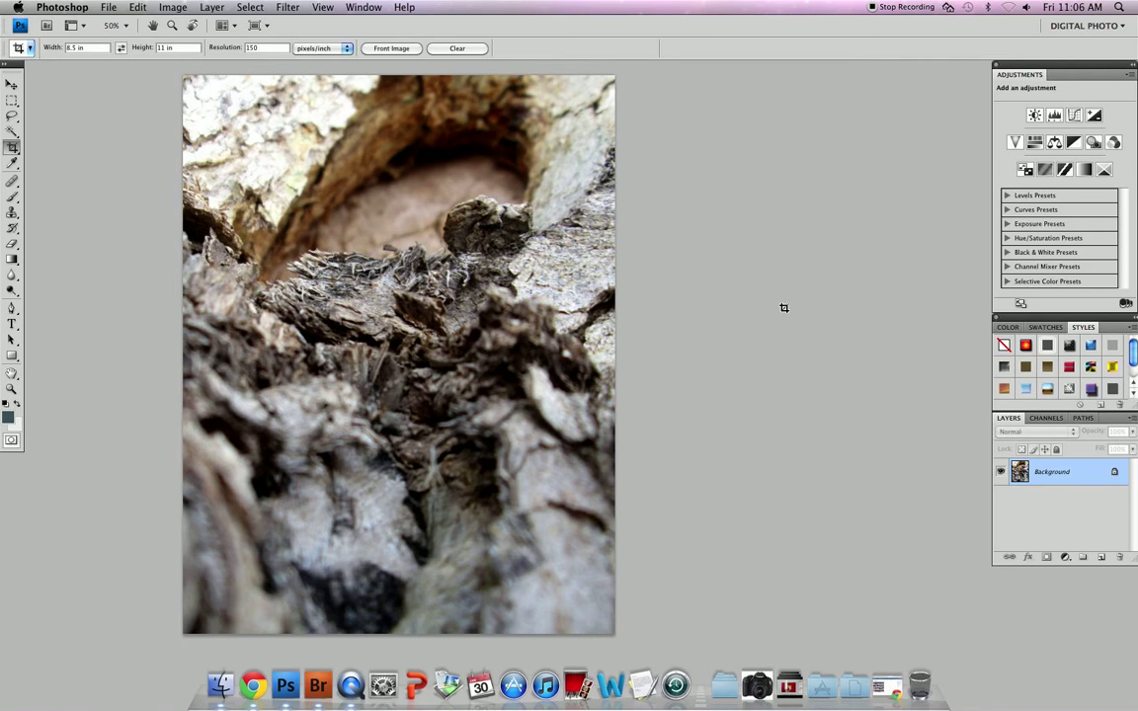
Apply a Curves adjustment that lifts the midtones and moves the black point right
{"action": "key", "text": "super+m"}
{"action": "left_click_drag", "start_coordinate": [785, 308], "coordinate": [770, 273]}
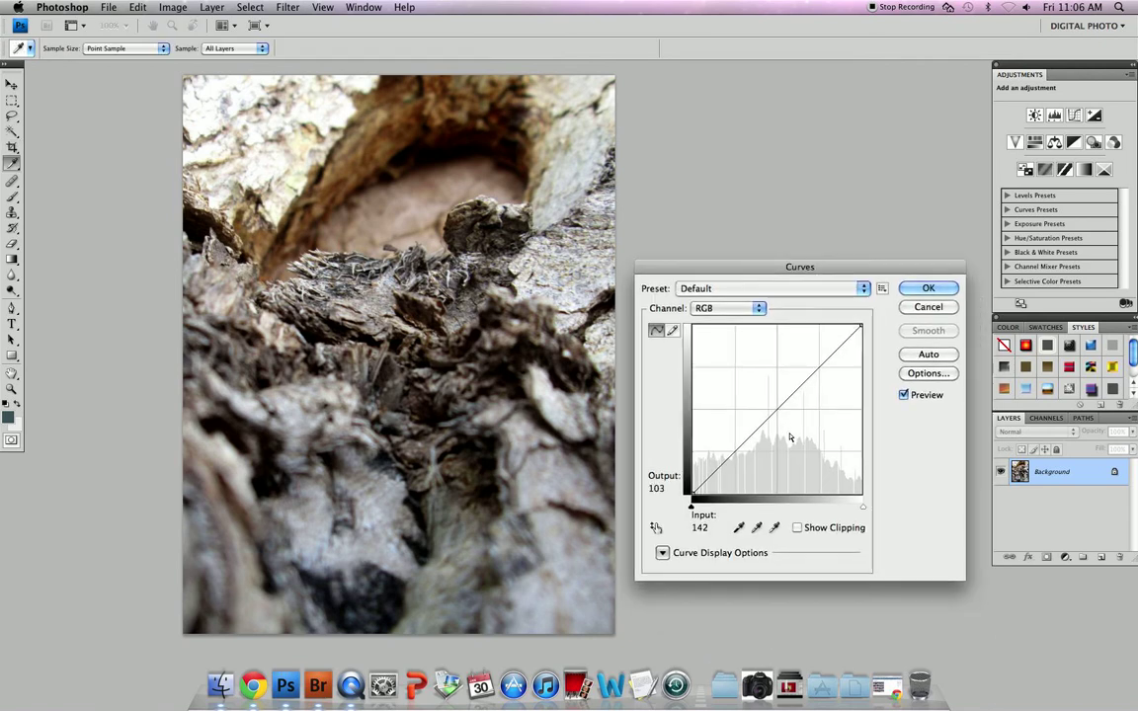
{"action": "left_click_drag", "start_coordinate": [776, 409], "coordinate": [775, 402]}
{"action": "left_click_drag", "start_coordinate": [692, 493], "coordinate": [697, 493]}
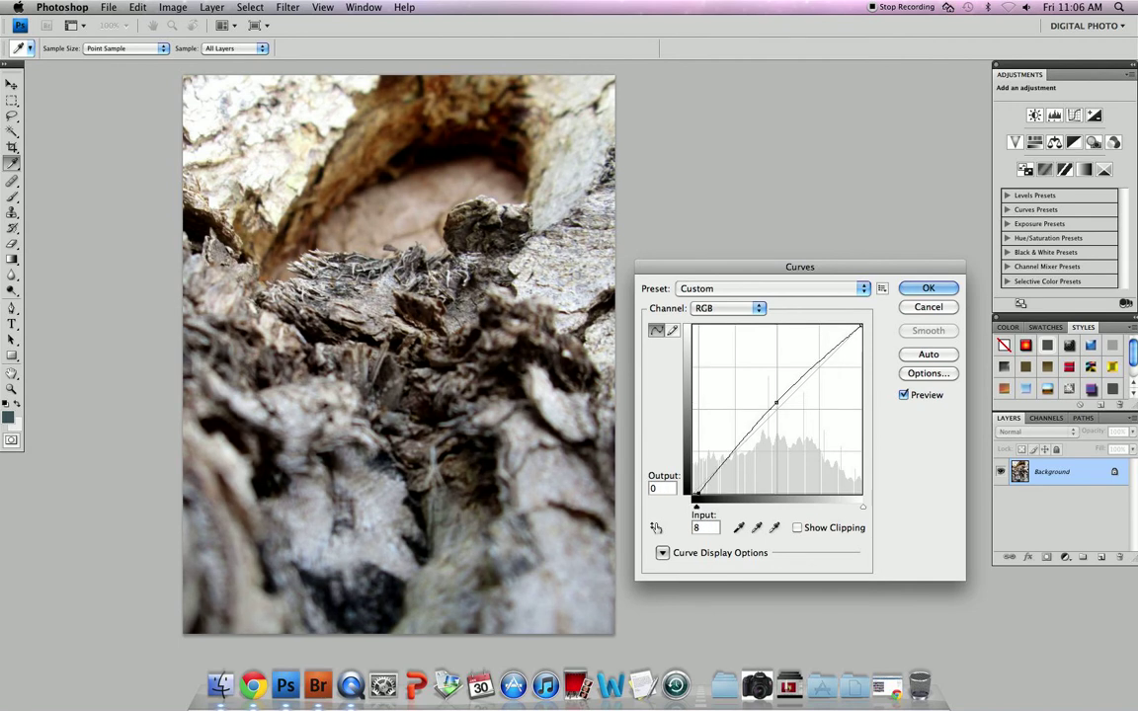
{"action": "left_click", "coordinate": [909, 287]}
{"action": "key", "text": "c"}
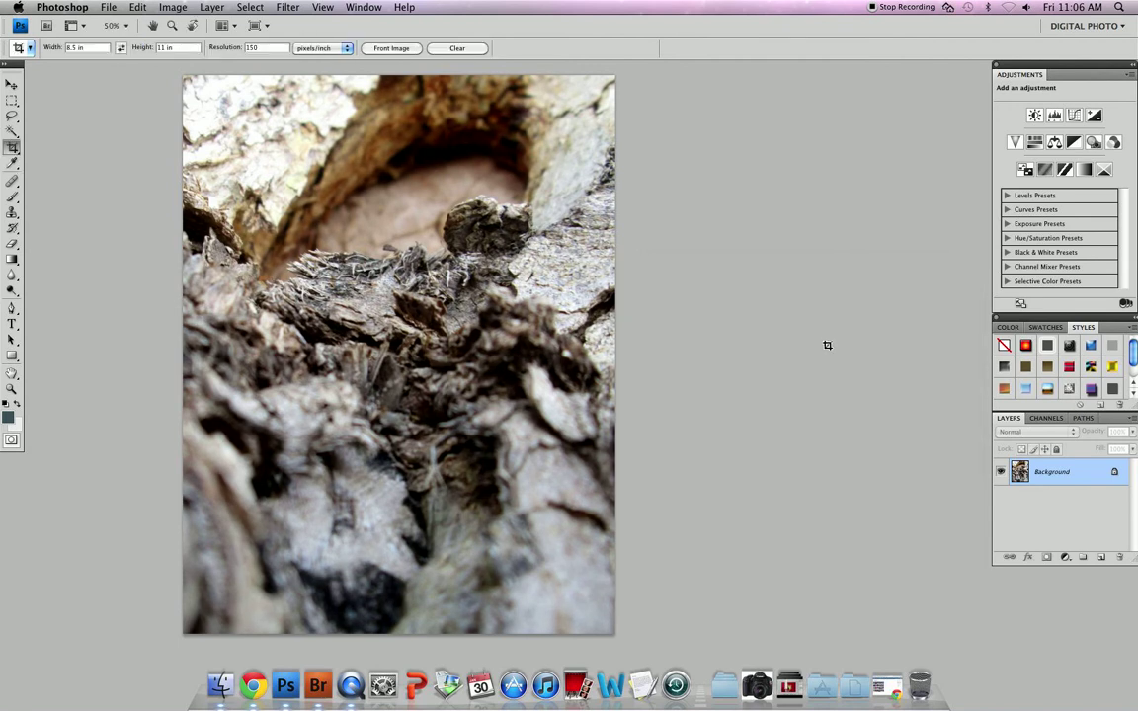
Add a Hue/Saturation adjustment layer with hue set to -9
{"action": "left_click", "coordinate": [1064, 559]}
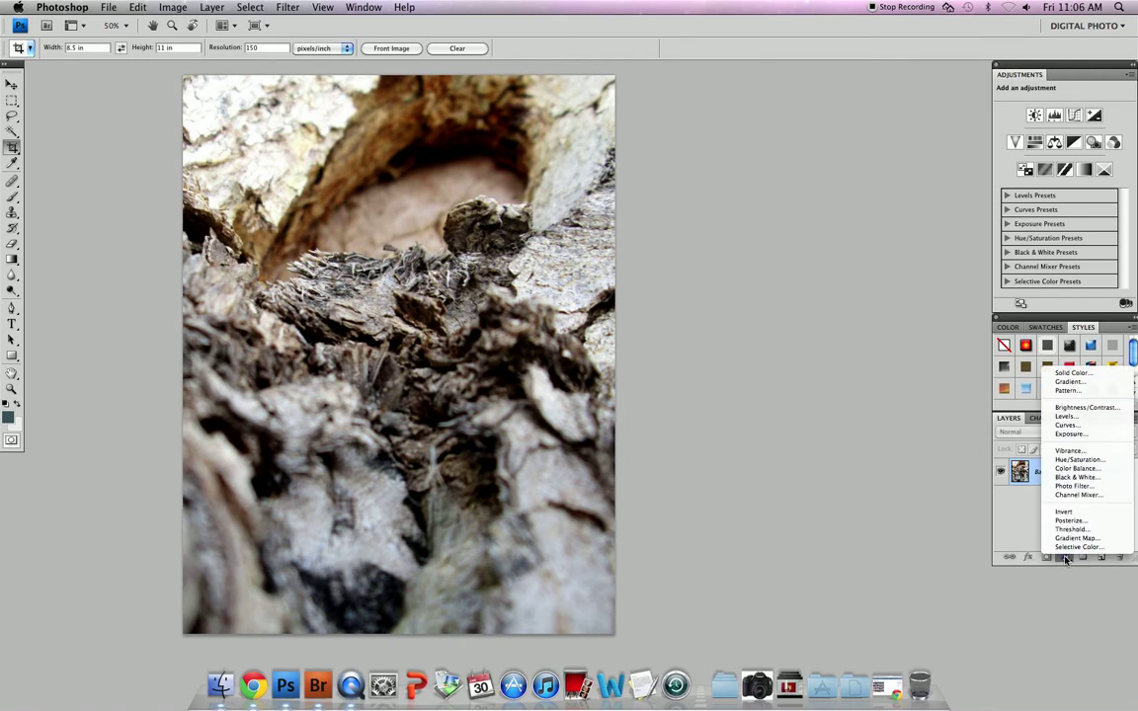
{"action": "left_click", "coordinate": [1078, 459]}
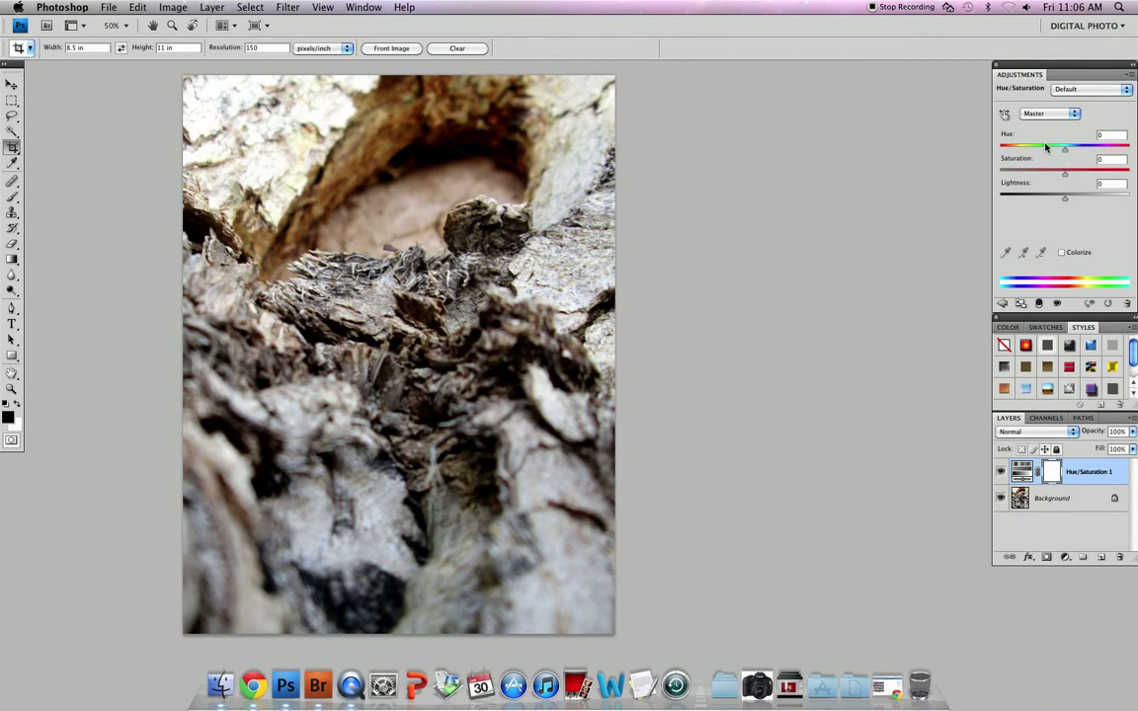
{"action": "left_click_drag", "start_coordinate": [1064, 150], "coordinate": [1062, 152]}
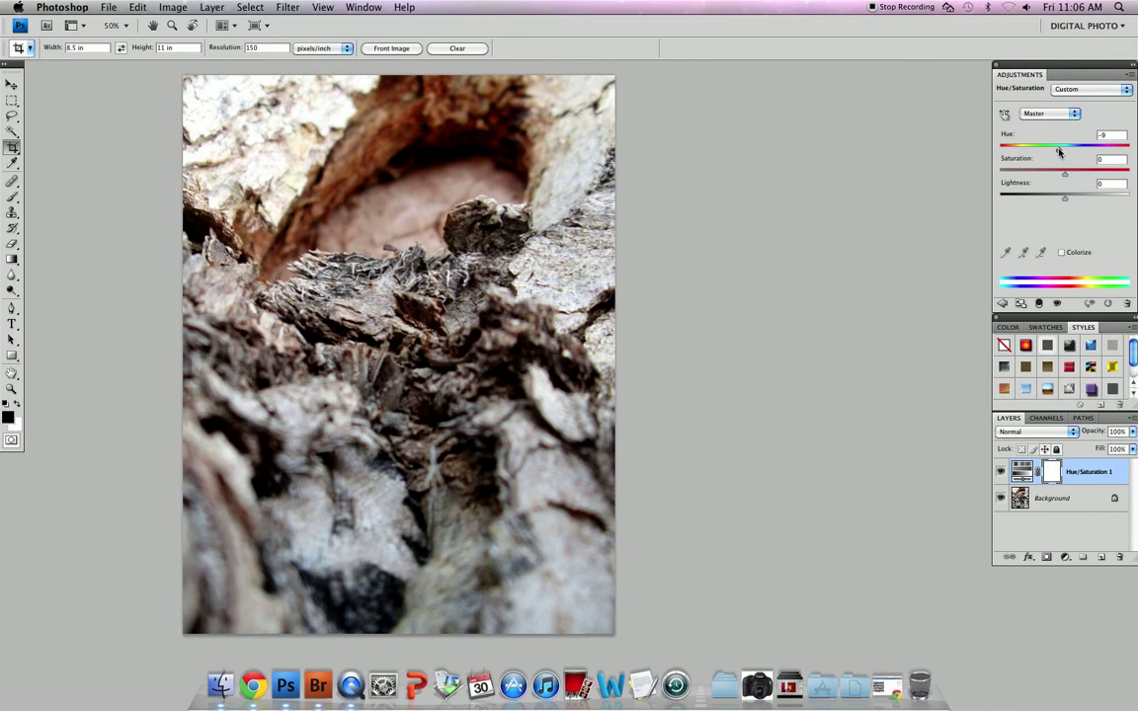
Add a Brightness/Contrast adjustment layer with brightness 1 and contrast -3
{"action": "left_click", "coordinate": [1065, 557]}
{"action": "left_click", "coordinate": [1085, 406]}
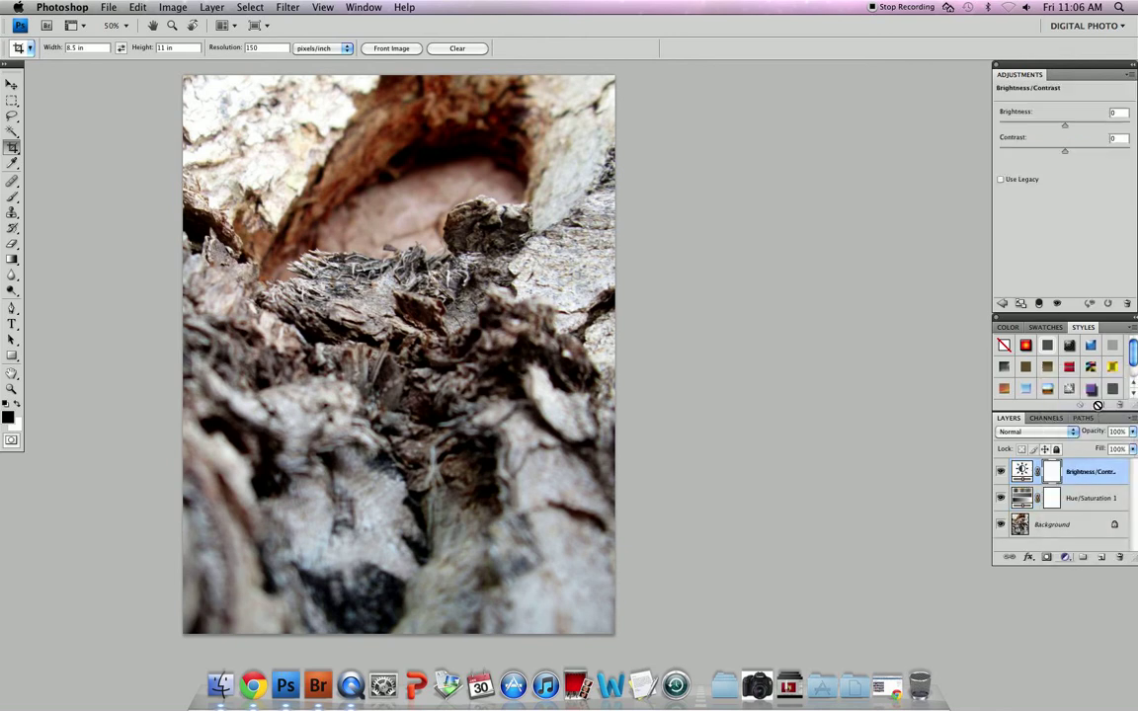
{"action": "left_click_drag", "start_coordinate": [1064, 125], "coordinate": [1063, 153]}
{"action": "left_click", "coordinate": [12, 116]}
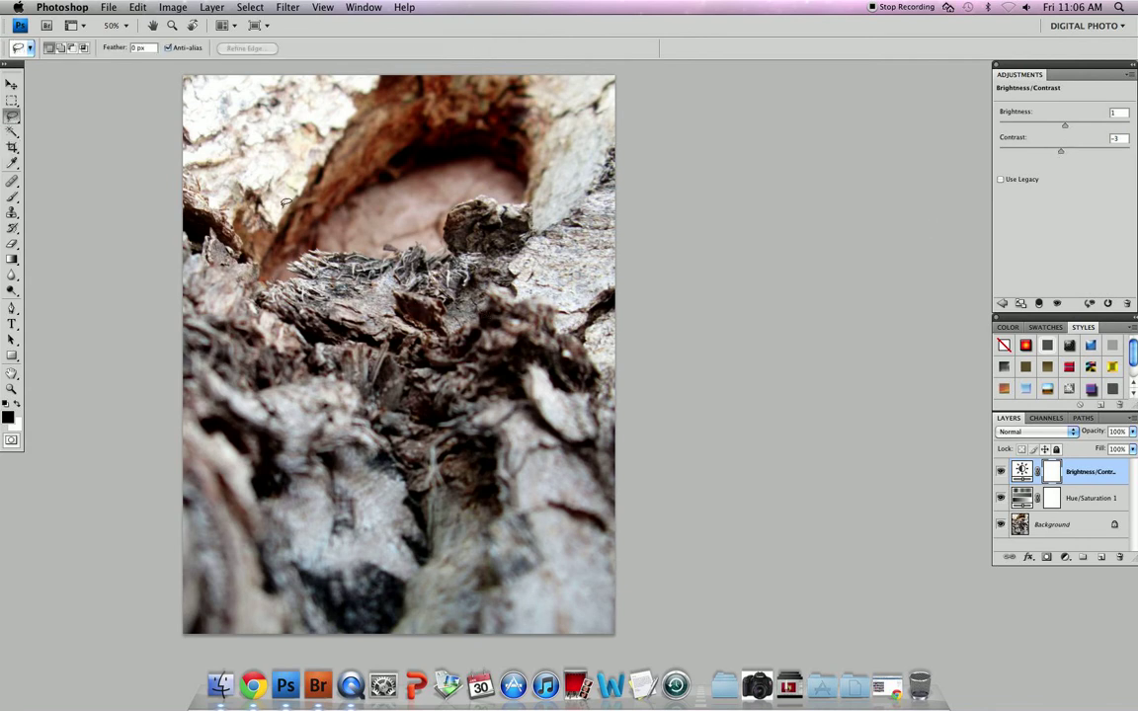
Lasso the central bark area and feather the selection by 60 pixels
{"action": "mouse_move", "coordinate": [286, 187]}
{"action": "left_mouse_down"}
{"action": "mouse_move", "coordinate": [246, 341]}
{"action": "mouse_move", "coordinate": [296, 501]}
{"action": "mouse_move", "coordinate": [429, 546]}
{"action": "mouse_move", "coordinate": [474, 529]}
{"action": "mouse_move", "coordinate": [563, 459]}
{"action": "mouse_move", "coordinate": [604, 321]}
{"action": "mouse_move", "coordinate": [541, 176]}
{"action": "mouse_move", "coordinate": [407, 134]}
{"action": "mouse_move", "coordinate": [282, 167]}
{"action": "left_mouse_up"}
{"action": "left_click", "coordinate": [250, 8]}
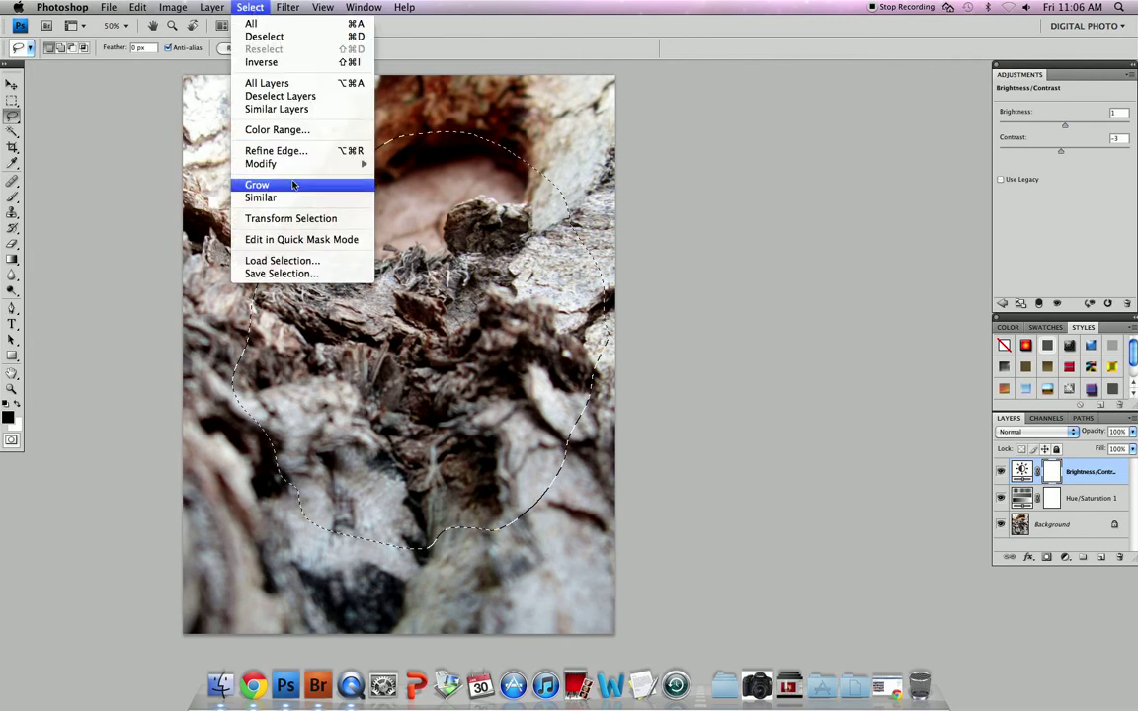
{"action": "mouse_move", "coordinate": [294, 164]}
{"action": "left_click", "coordinate": [424, 215]}
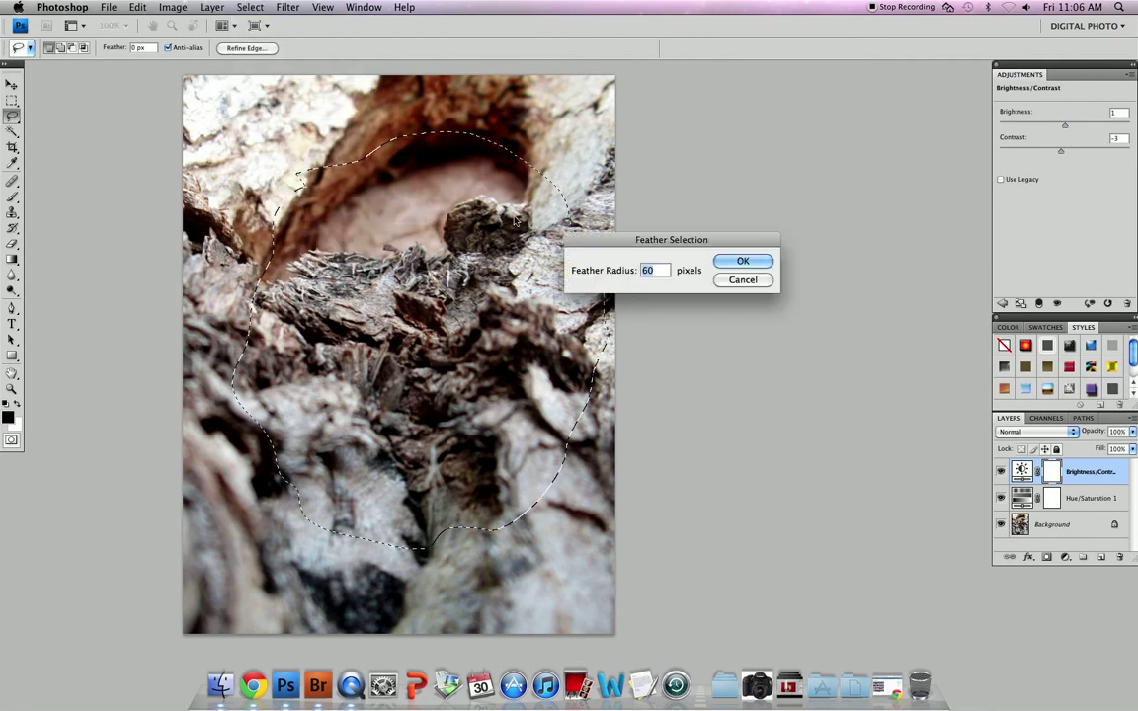
{"action": "key", "text": "Return"}
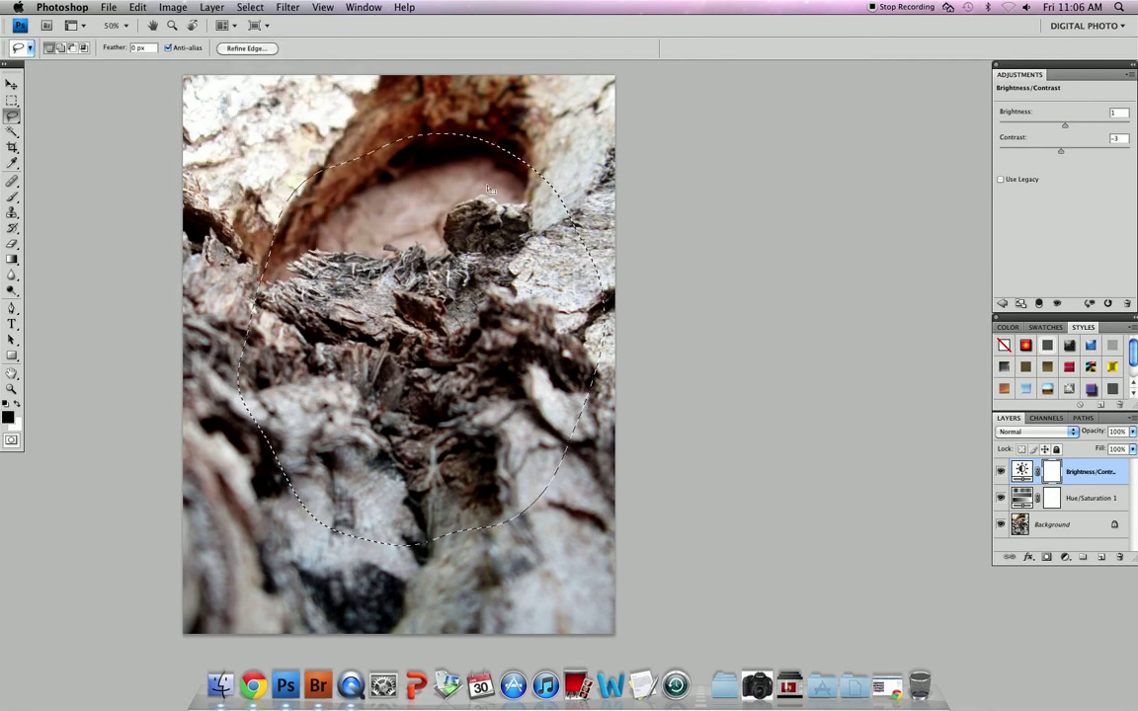
Invert the selection to the outer edges, then open and cancel Levels
{"action": "left_click", "coordinate": [250, 7]}
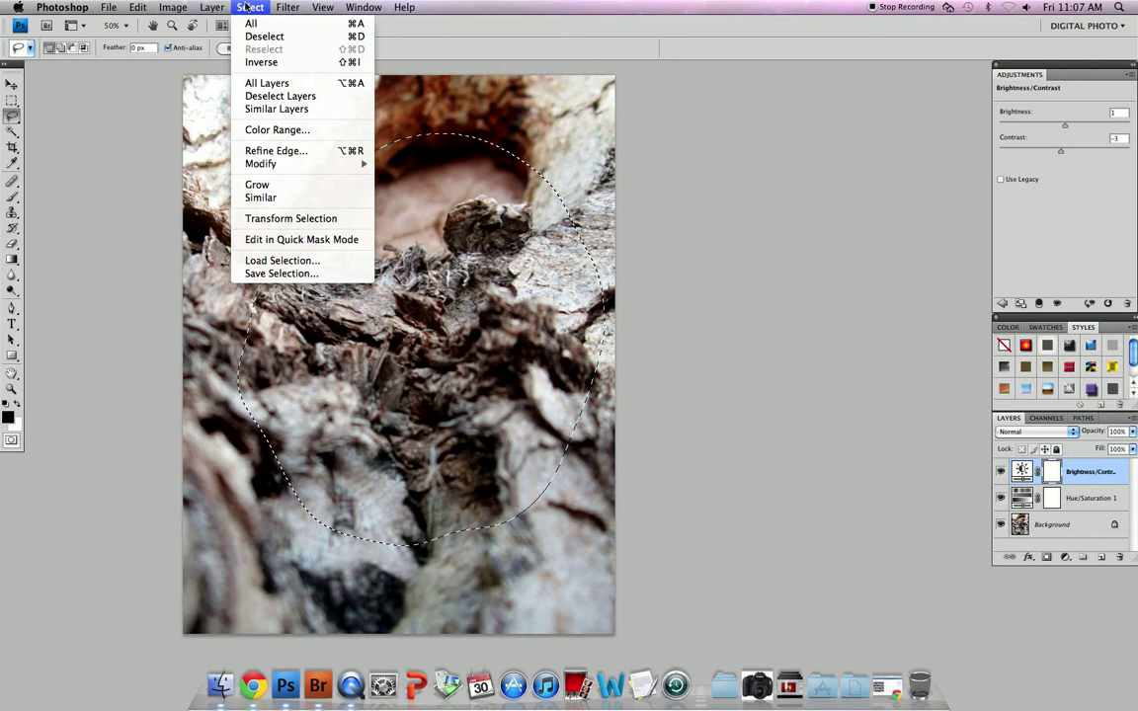
{"action": "left_click", "coordinate": [258, 61]}
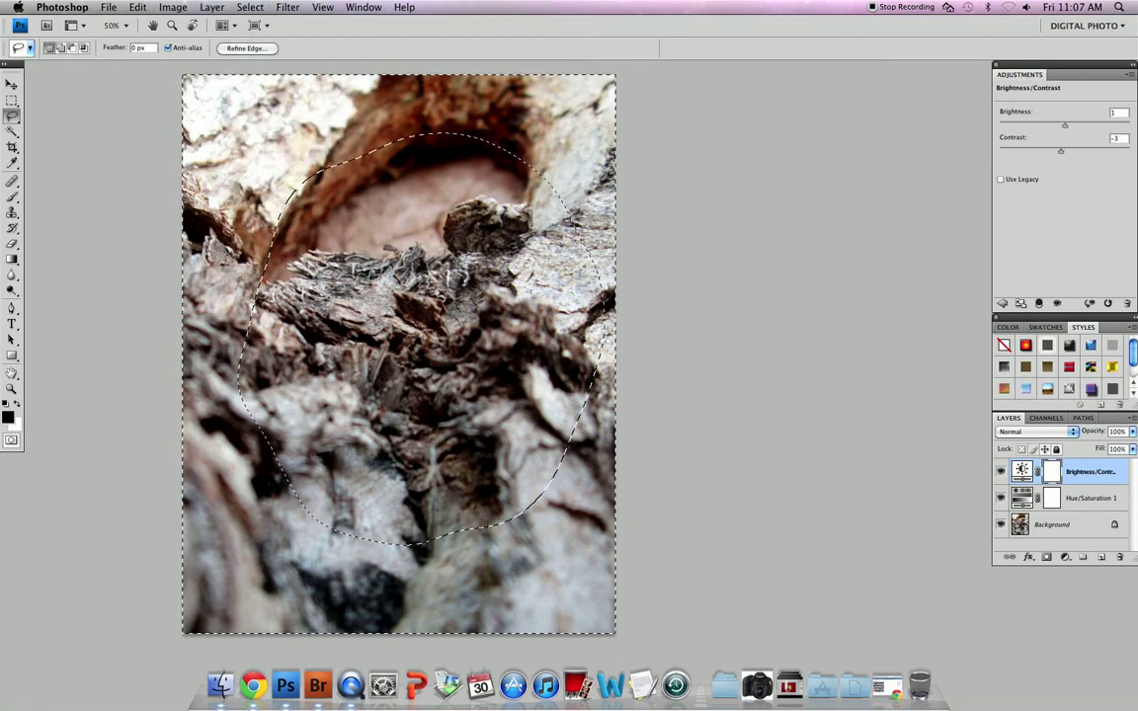
{"action": "key", "text": "super+l"}
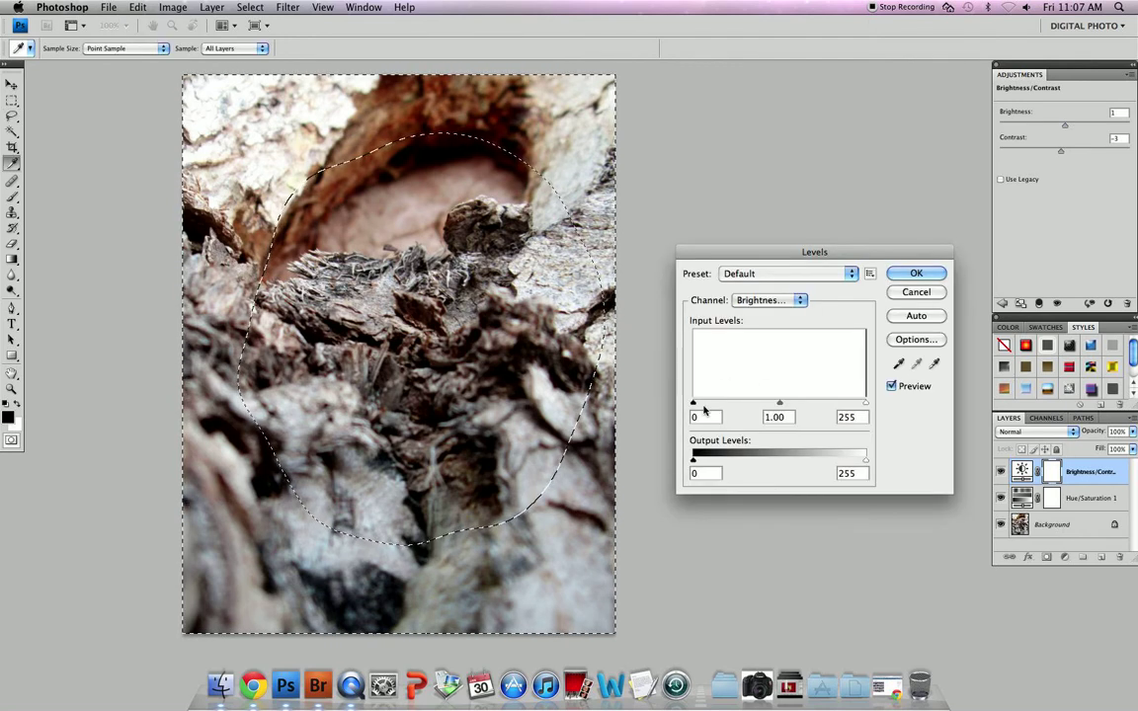
{"action": "key", "text": "Escape"}
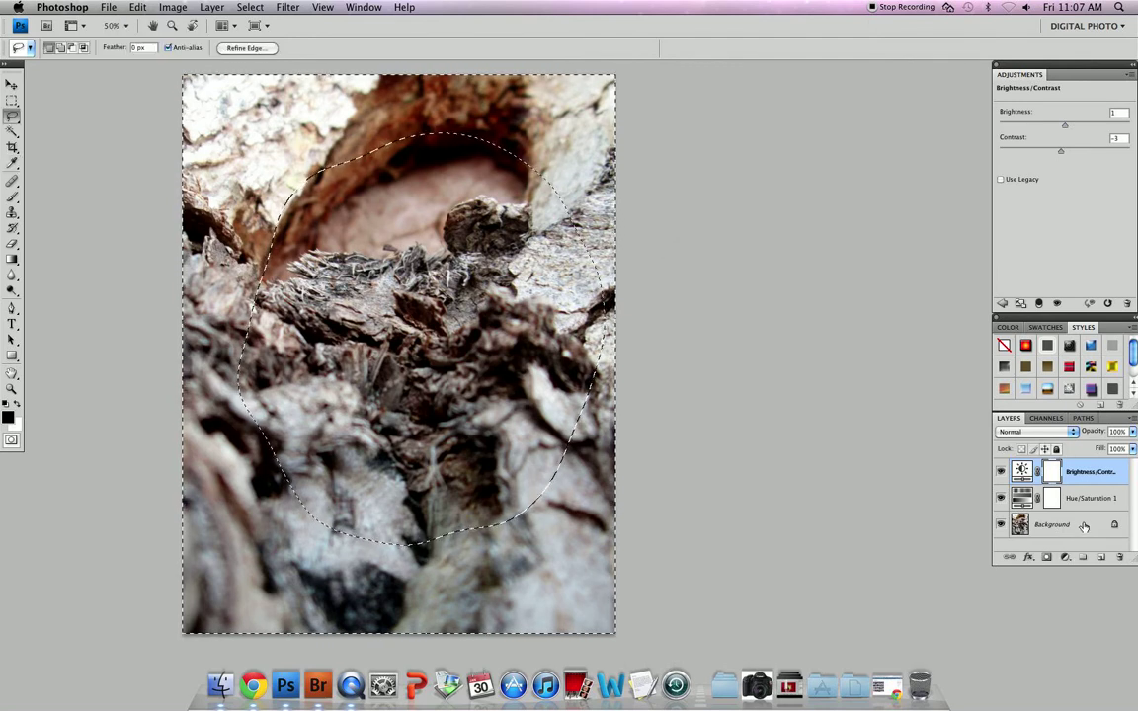
Darken the selected edges on the Background layer with a Levels midtone of 0.74
{"action": "left_click", "coordinate": [1067, 524]}
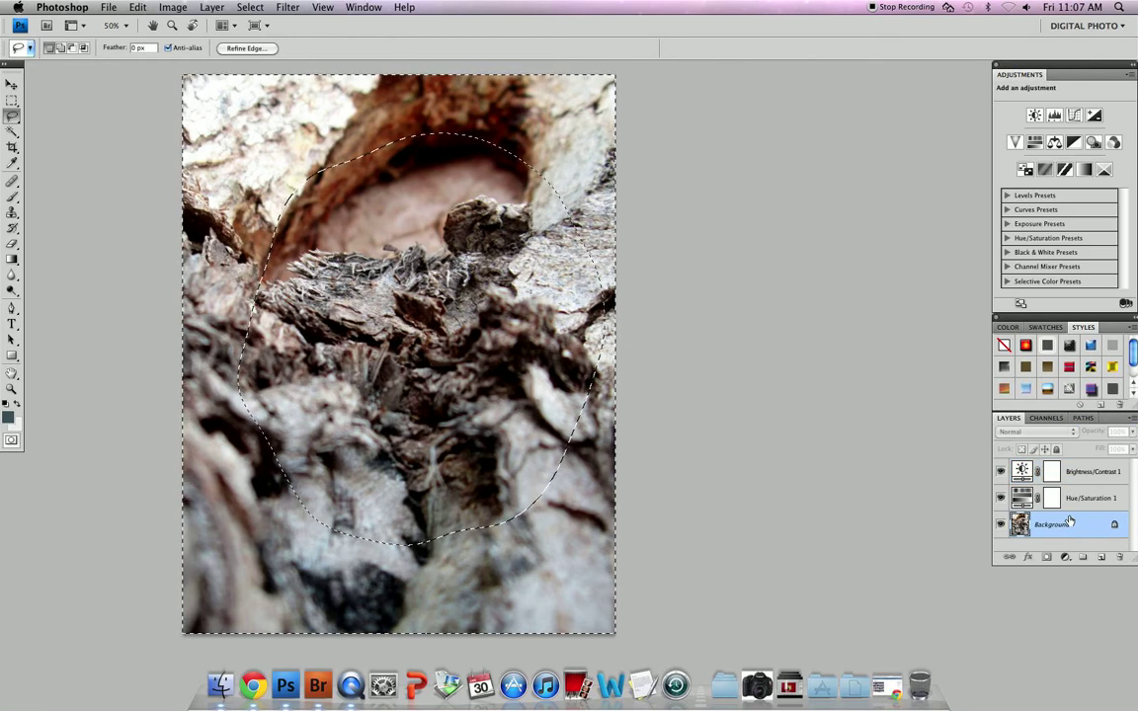
{"action": "key", "text": "super+l"}
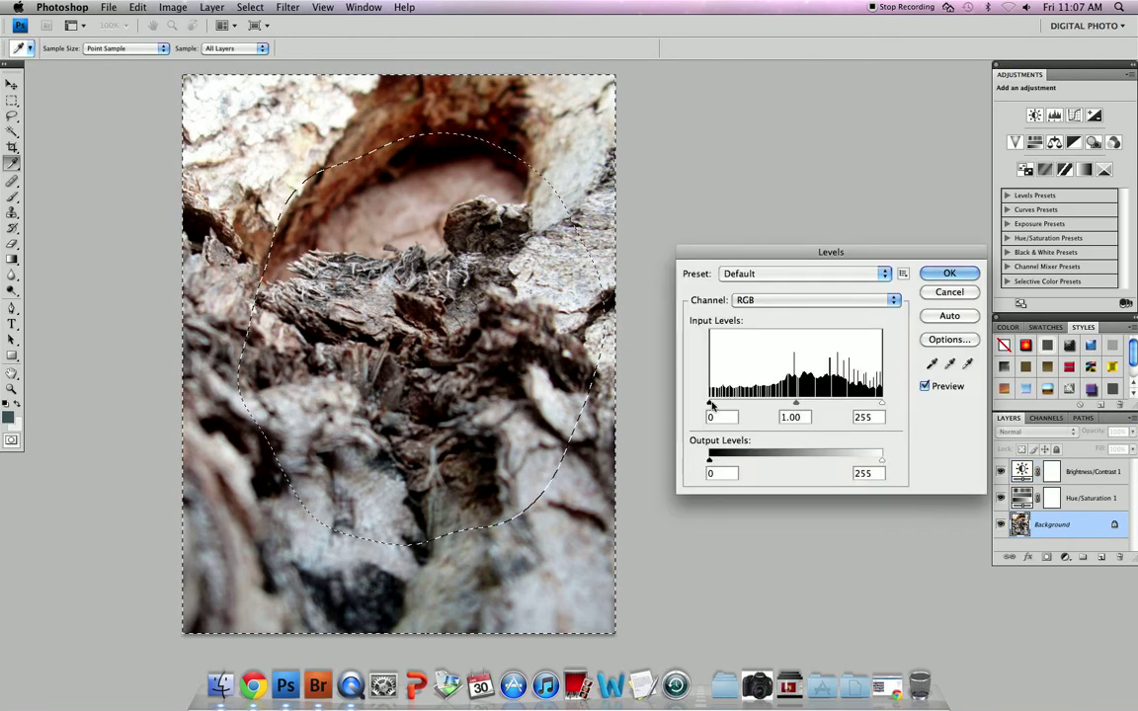
{"action": "mouse_move", "coordinate": [792, 403]}
{"action": "left_mouse_down"}
{"action": "mouse_move", "coordinate": [783, 405]}
{"action": "mouse_move", "coordinate": [813, 405]}
{"action": "left_mouse_up"}
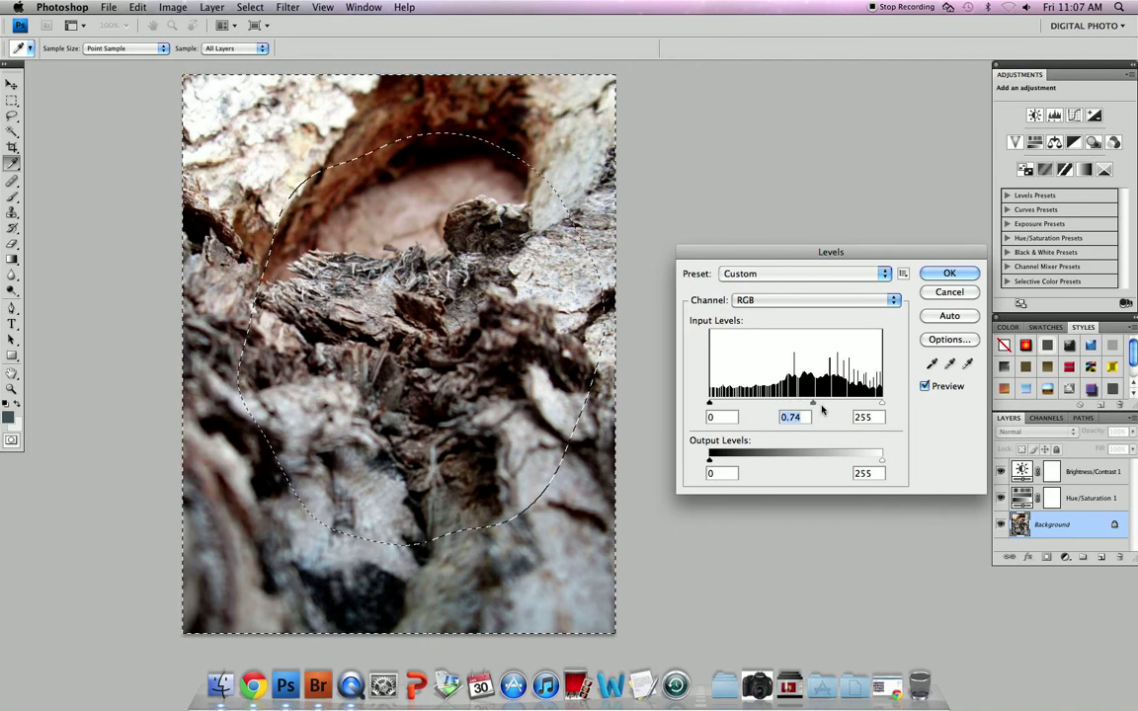
{"action": "left_click", "coordinate": [945, 274]}
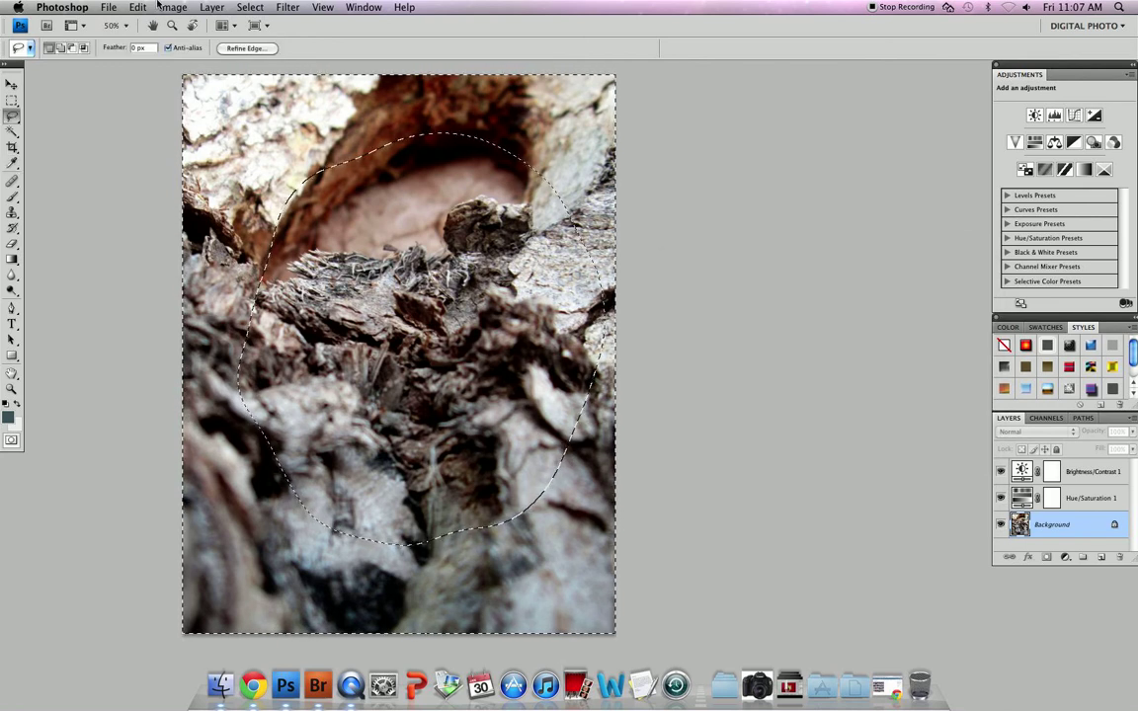
Deselect and flatten all layers into a single Background layer
{"action": "left_click", "coordinate": [250, 7]}
{"action": "left_click", "coordinate": [273, 39]}
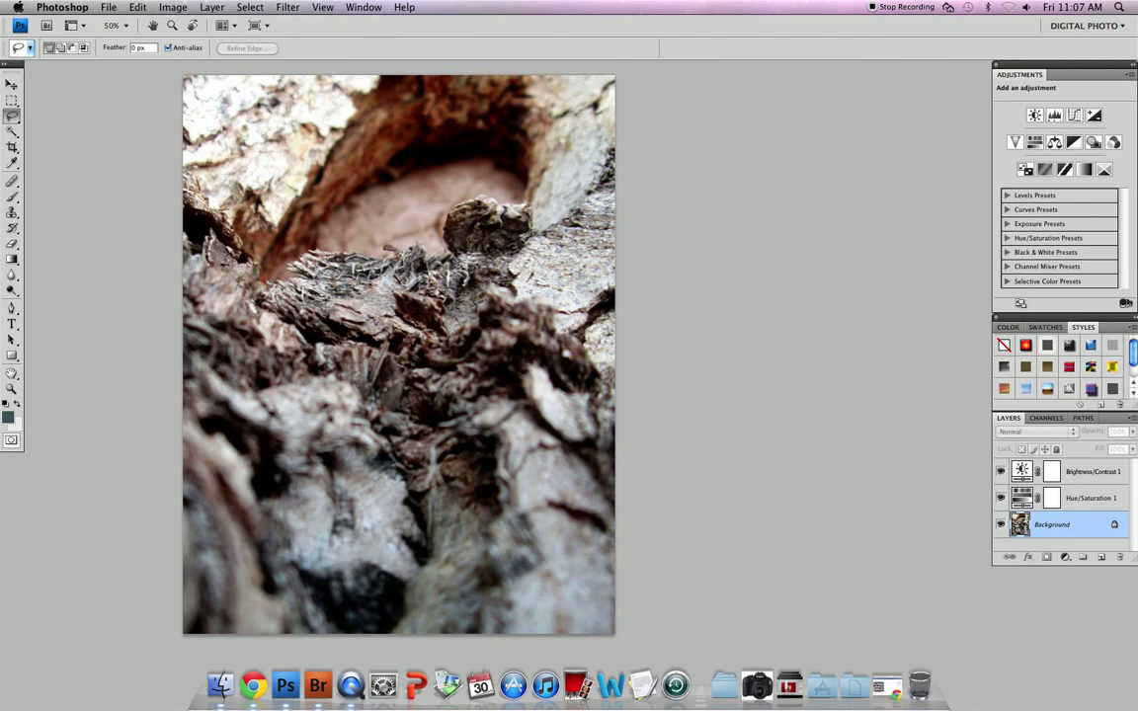
{"action": "left_click", "coordinate": [250, 8]}
{"action": "mouse_move", "coordinate": [227, 9]}
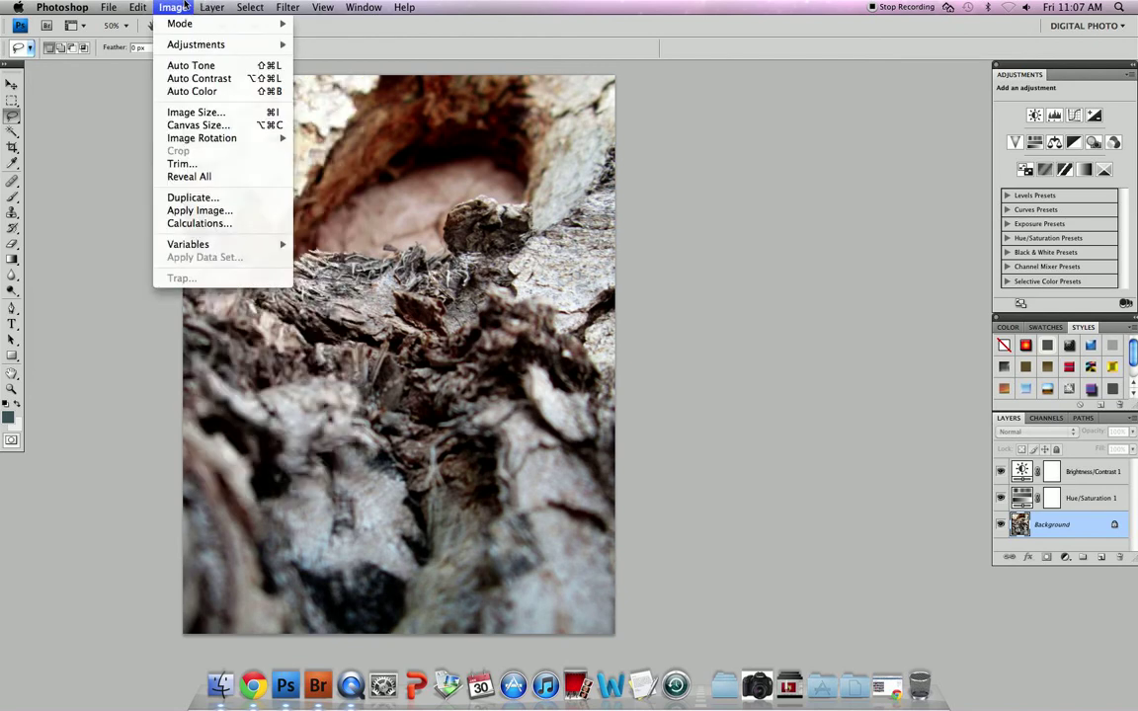
{"action": "left_click", "coordinate": [238, 460]}
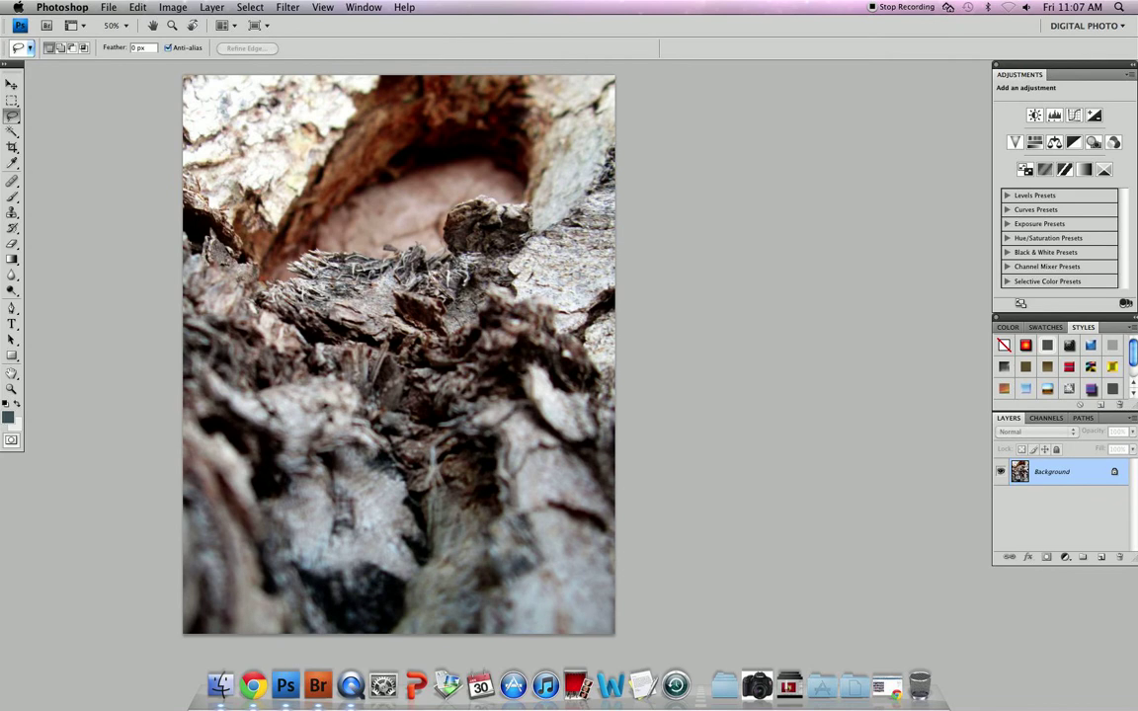
{"action": "left_click", "coordinate": [109, 8]}
Start Save As and browse to the IN folder on the shared server, keeping JPEG format
{"action": "left_click", "coordinate": [154, 183]}
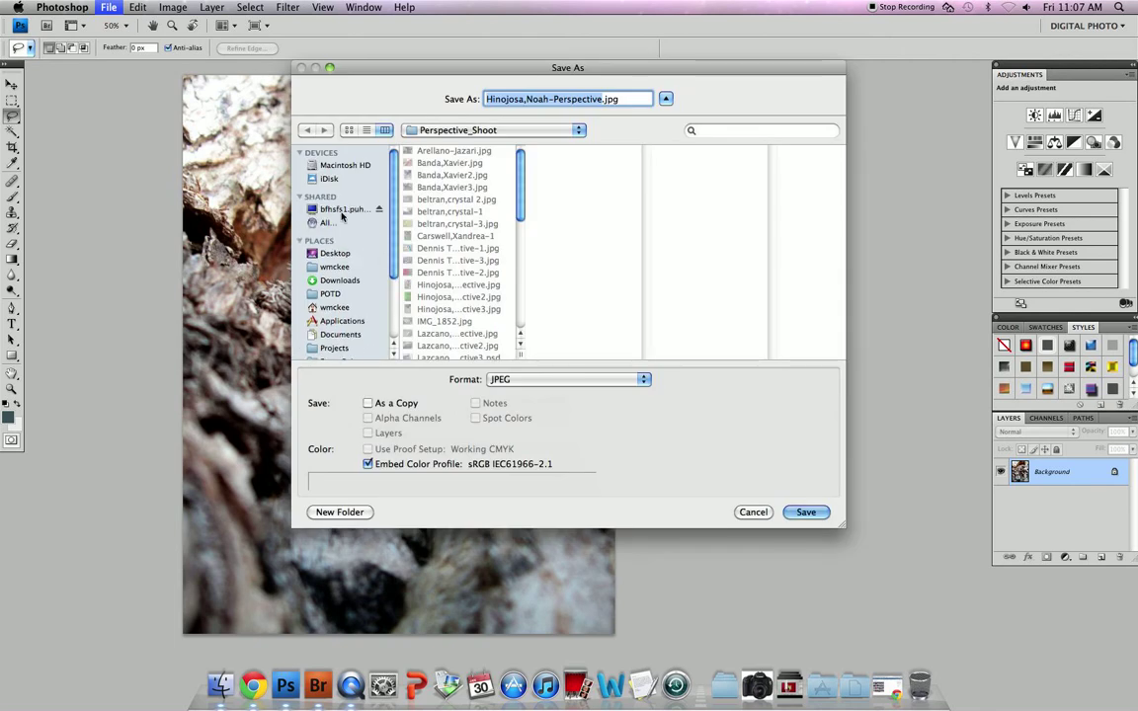
{"action": "left_click", "coordinate": [340, 210]}
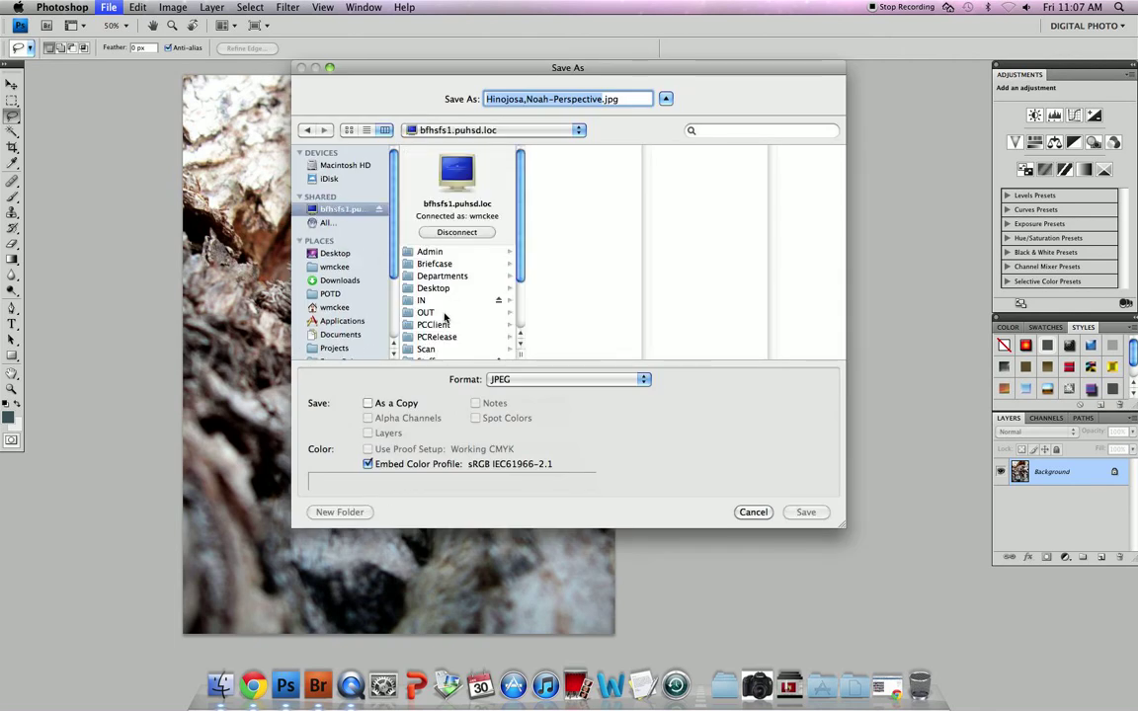
{"action": "left_click", "coordinate": [432, 300]}
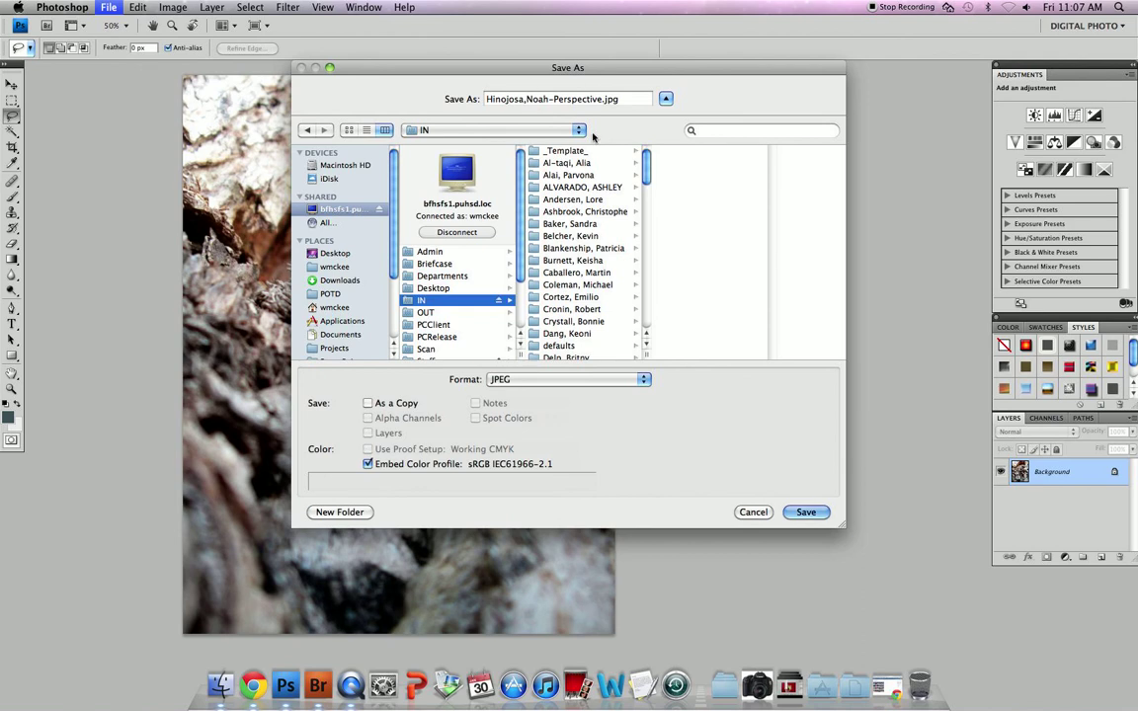